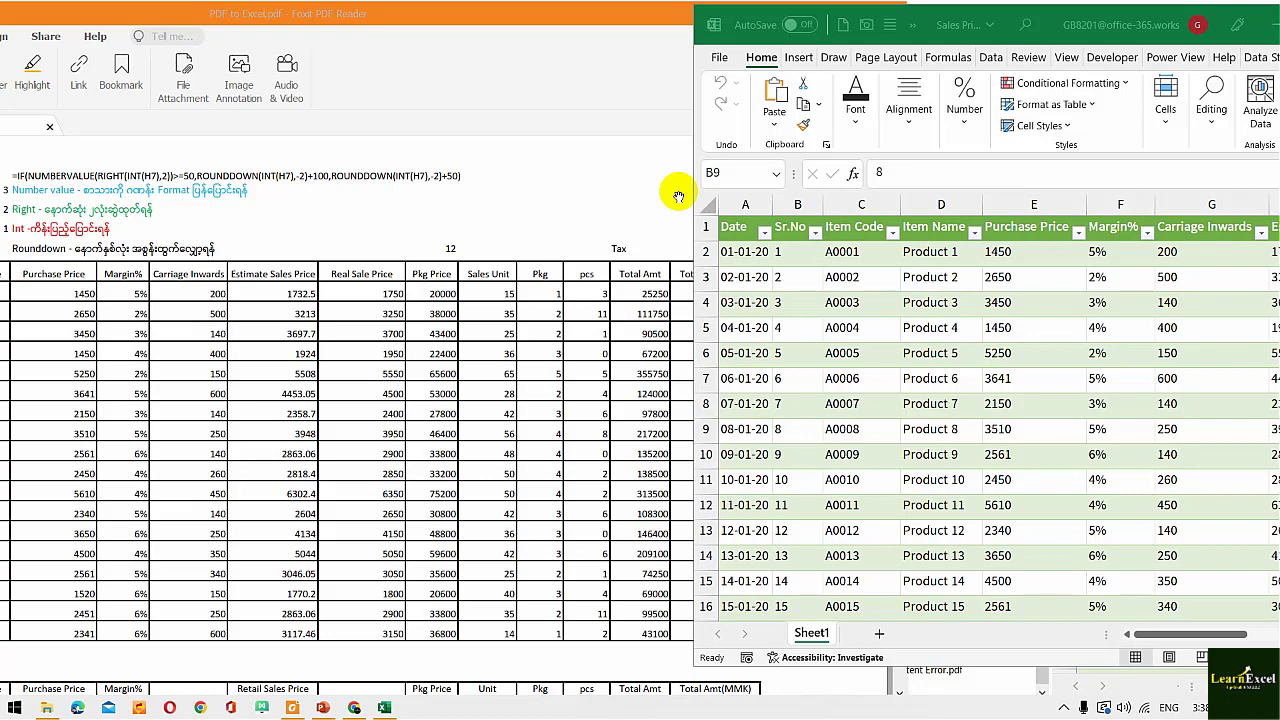
# - Check the PDF sales table, then maximize the Sales Price workbook and show its Data tab
pyautogui.click(159, 15)
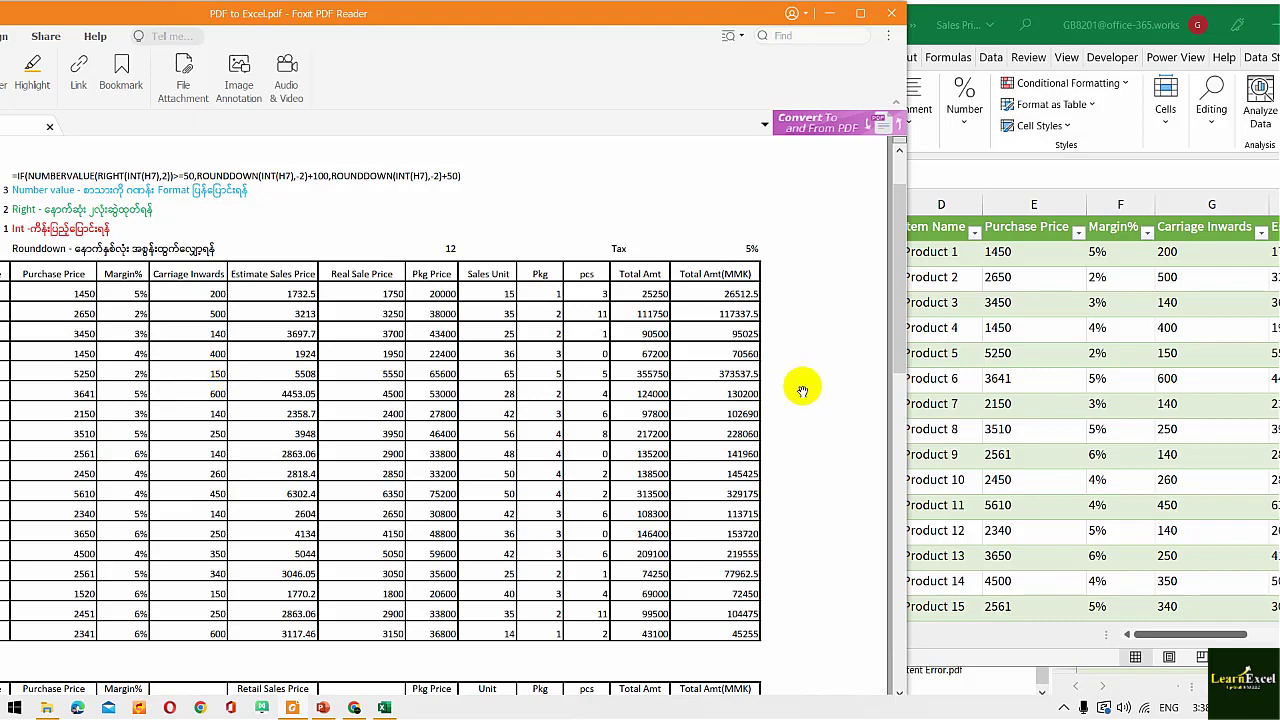
pyautogui.click(1068, 350)
pyautogui.click(810, 425)
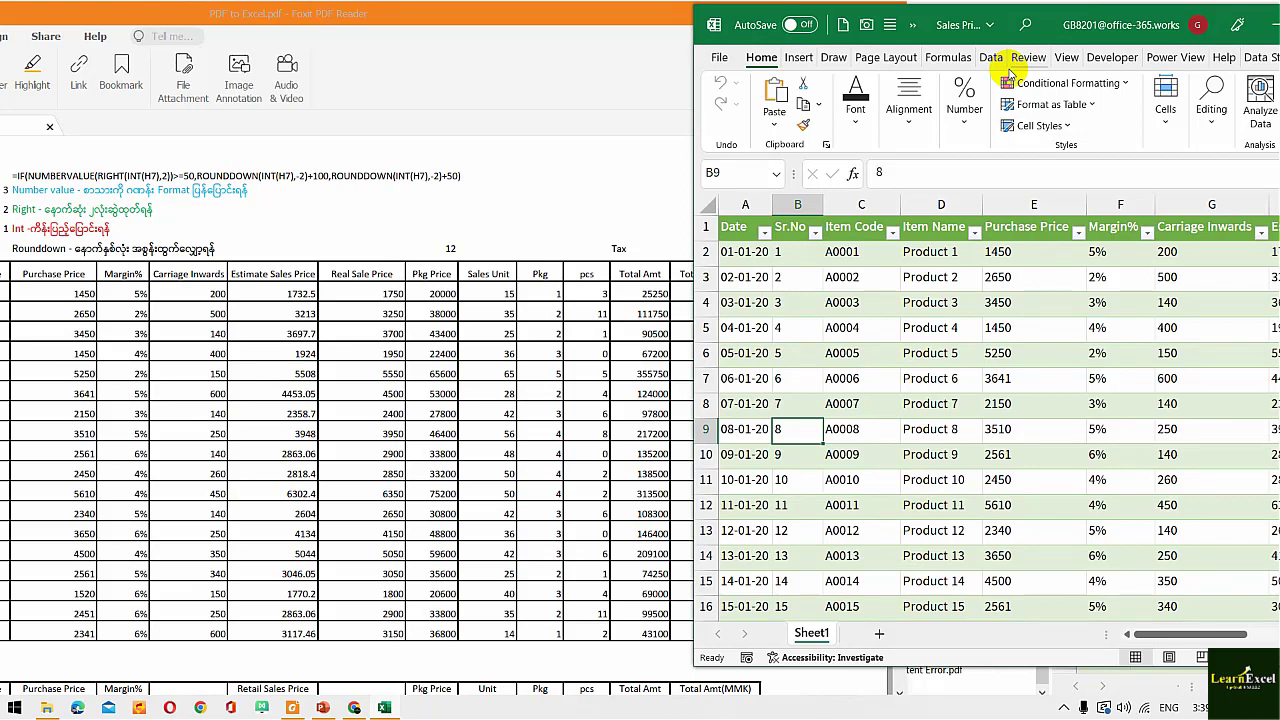
pyautogui.doubleClick(1047, 17)
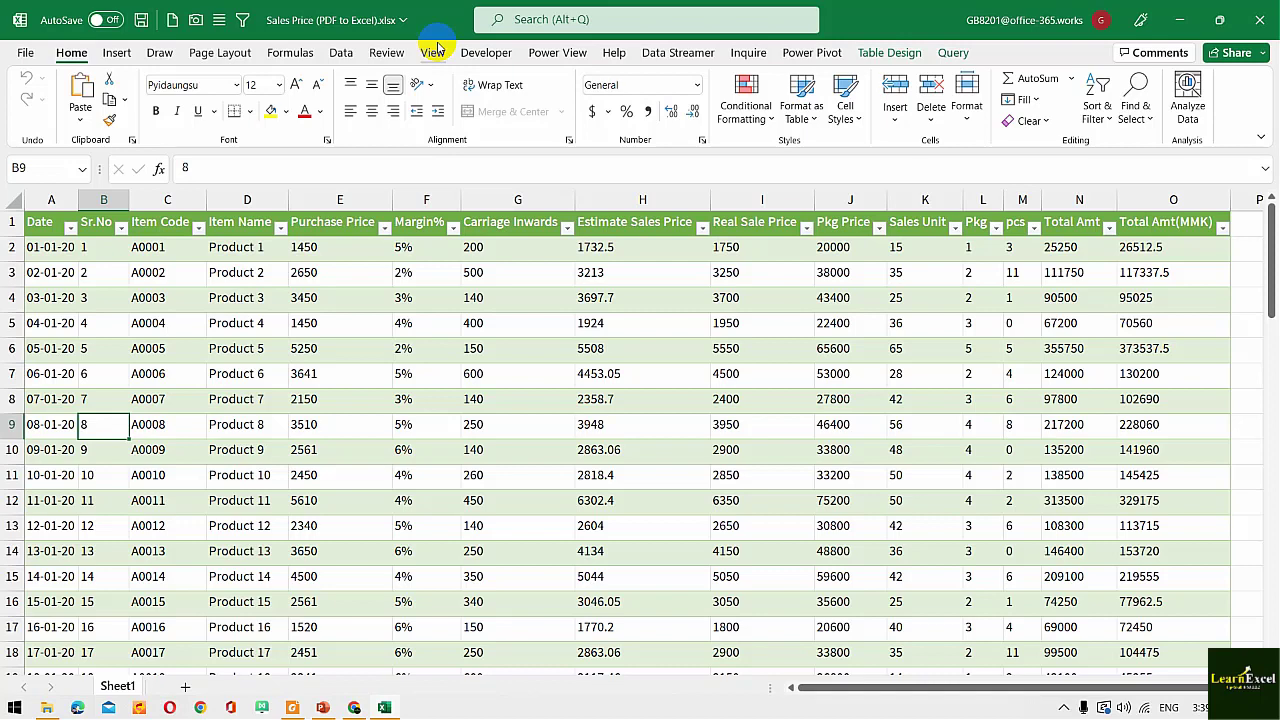
pyautogui.click(340, 52)
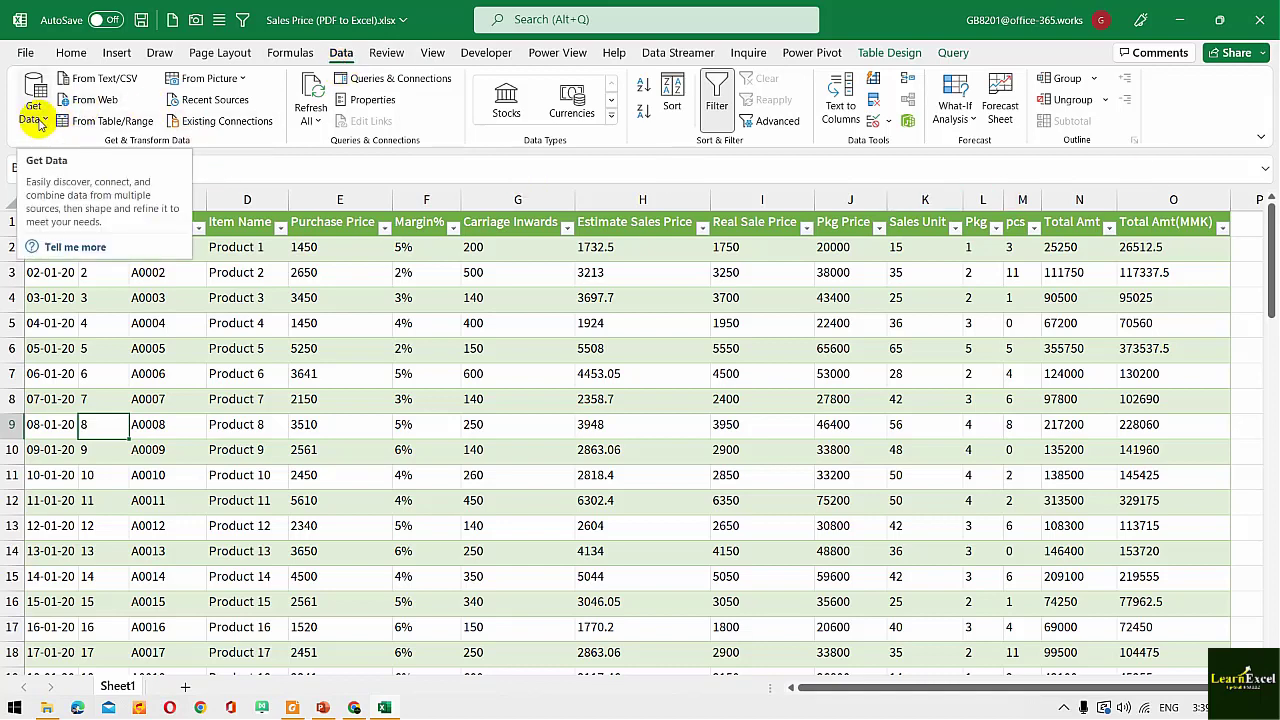
pyautogui.click(42, 122)
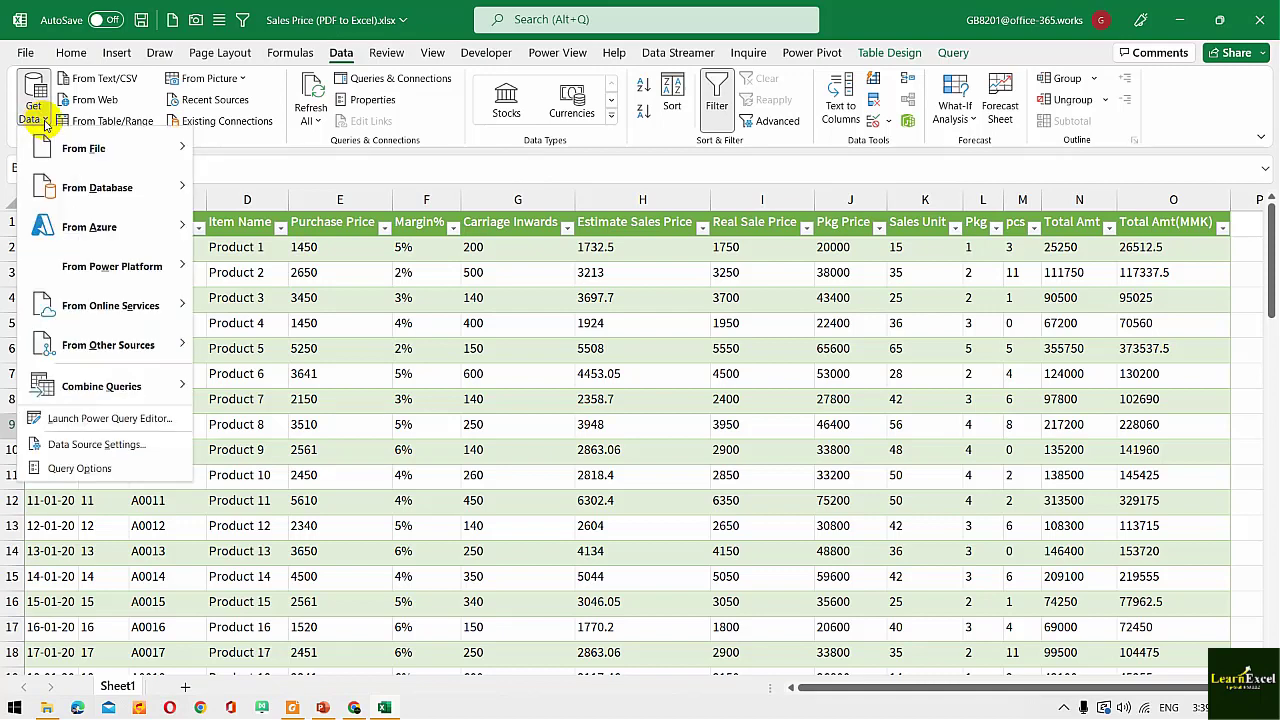
pyautogui.moveTo(171, 149)
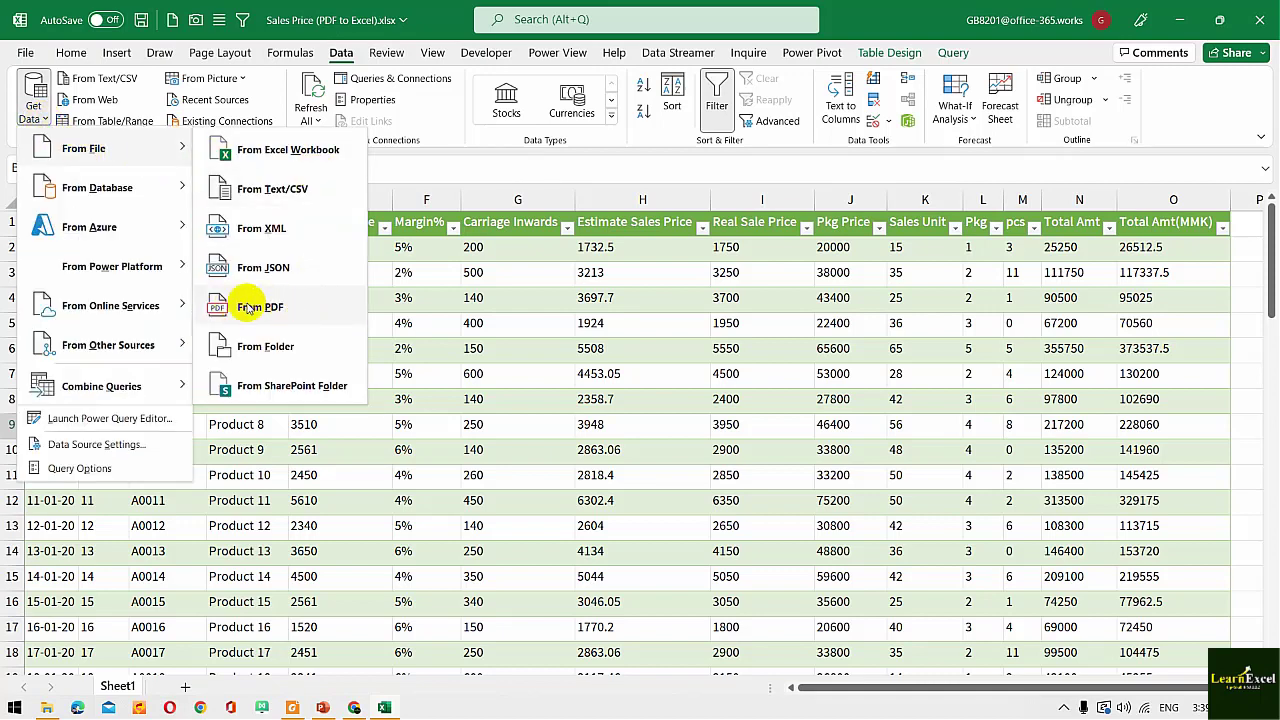
pyautogui.click(636, 339)
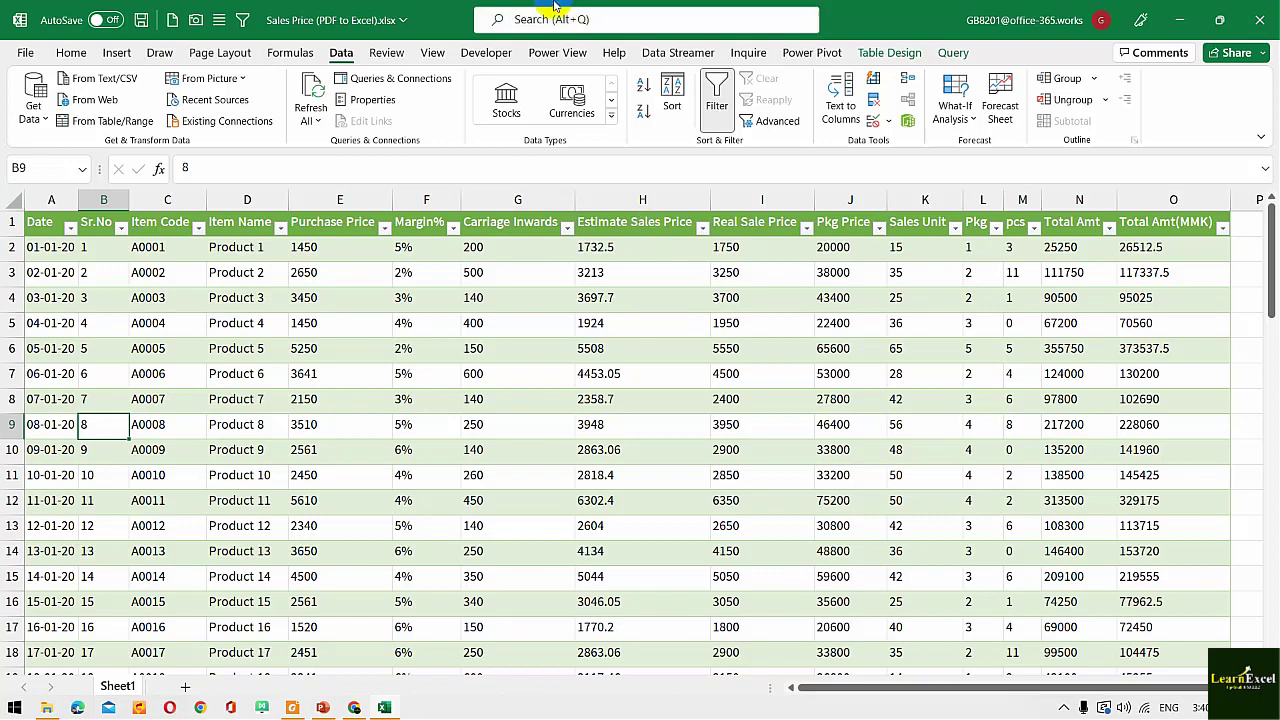
# - Browse the Get Data sources, select cells F7 and G4, then close the Sales Price workbook
pyautogui.click(30, 110)
pyautogui.moveTo(45, 150)
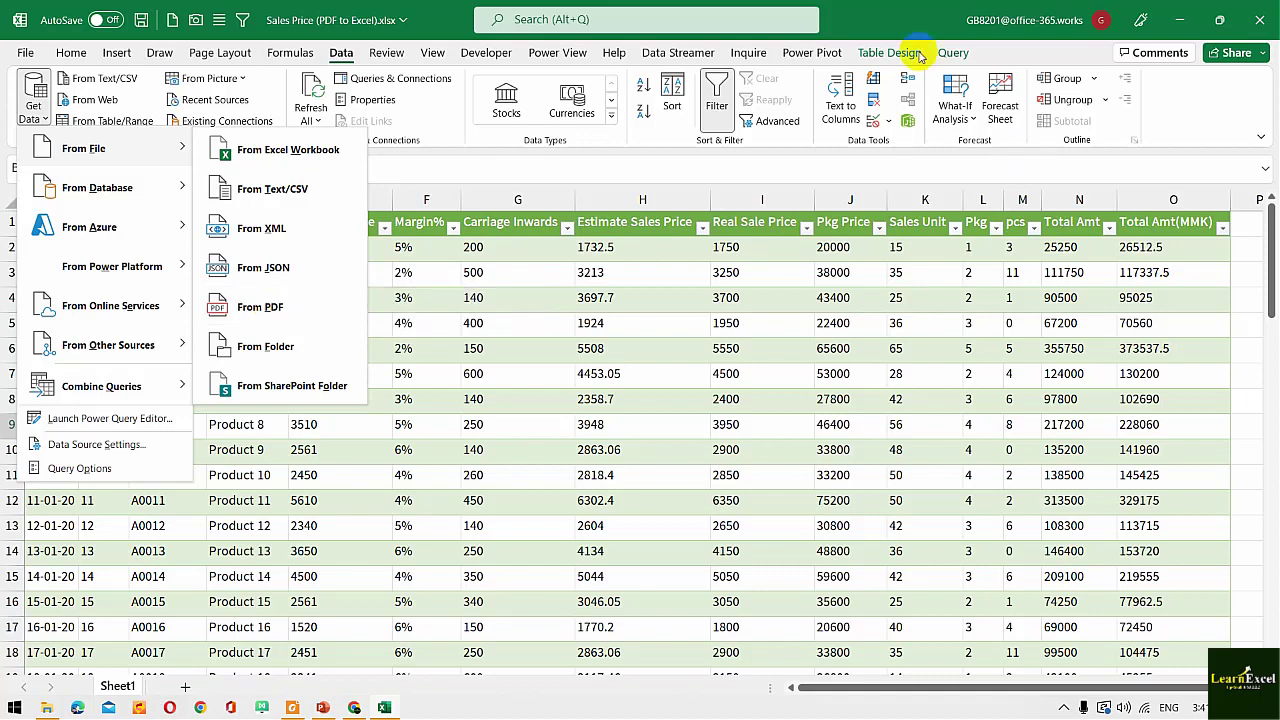
pyautogui.click(880, 18)
pyautogui.click(413, 370)
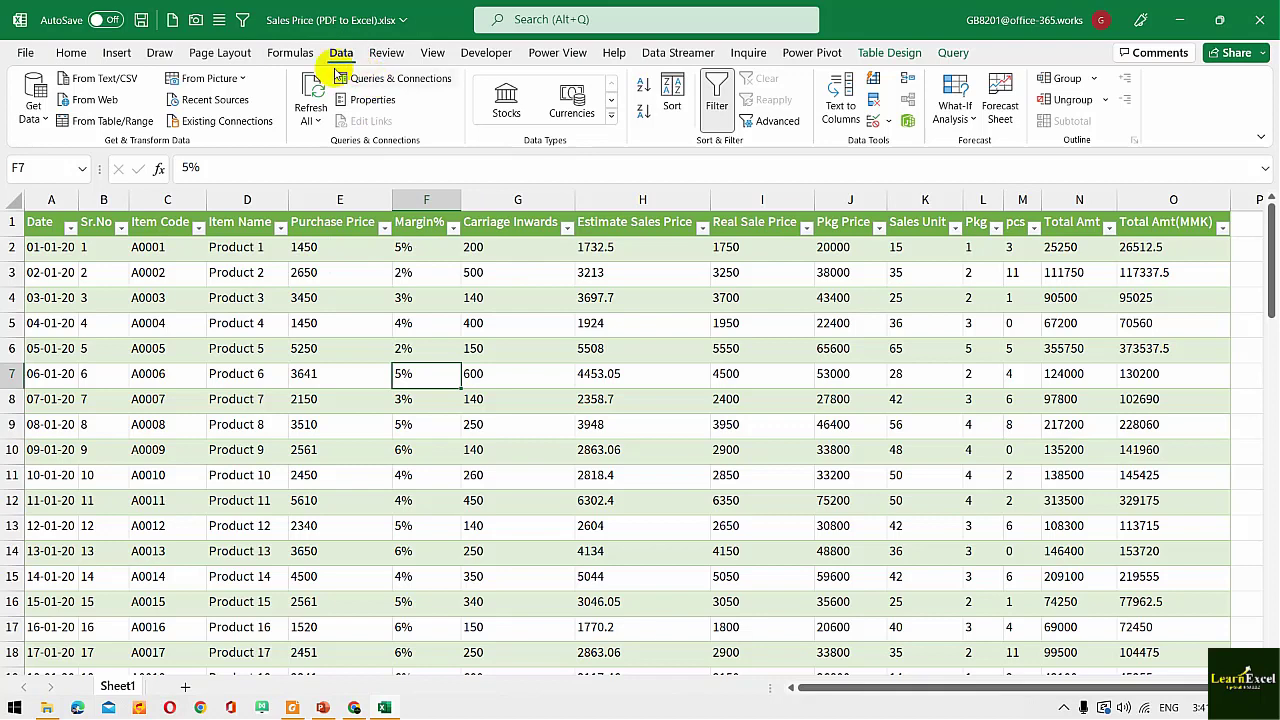
pyautogui.click(497, 296)
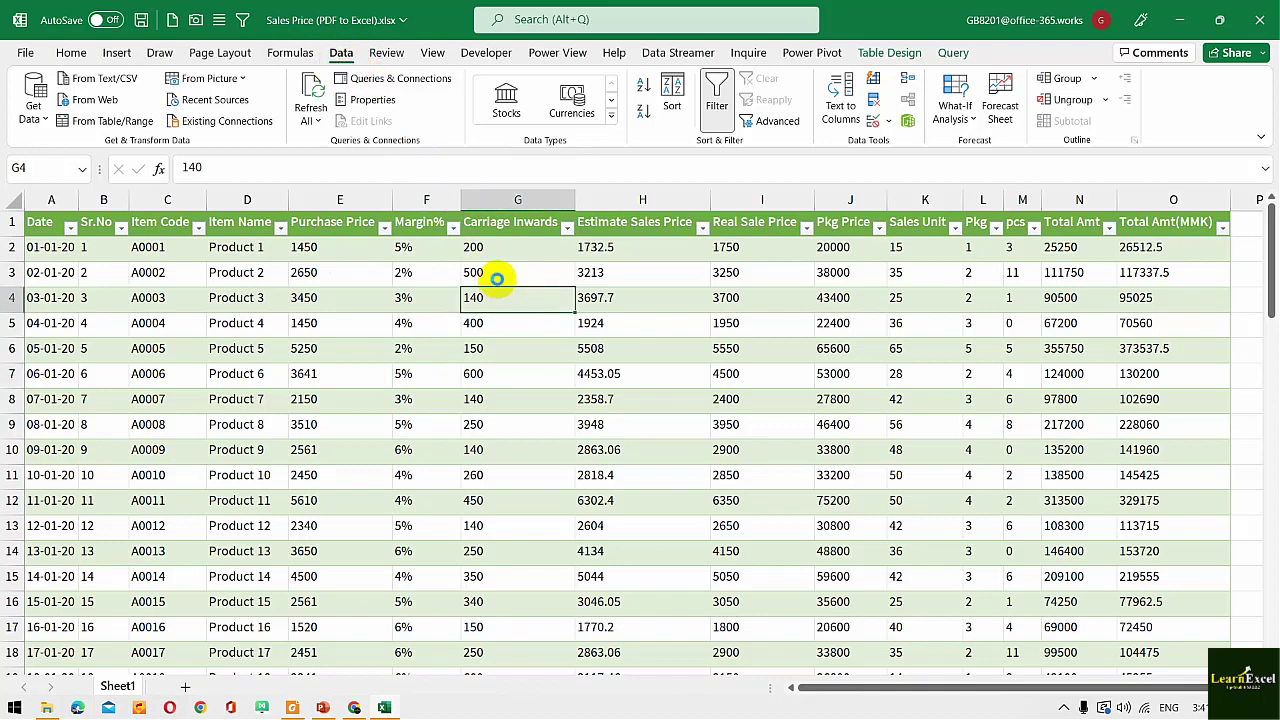
pyautogui.hotkey('ctrl', 'w')
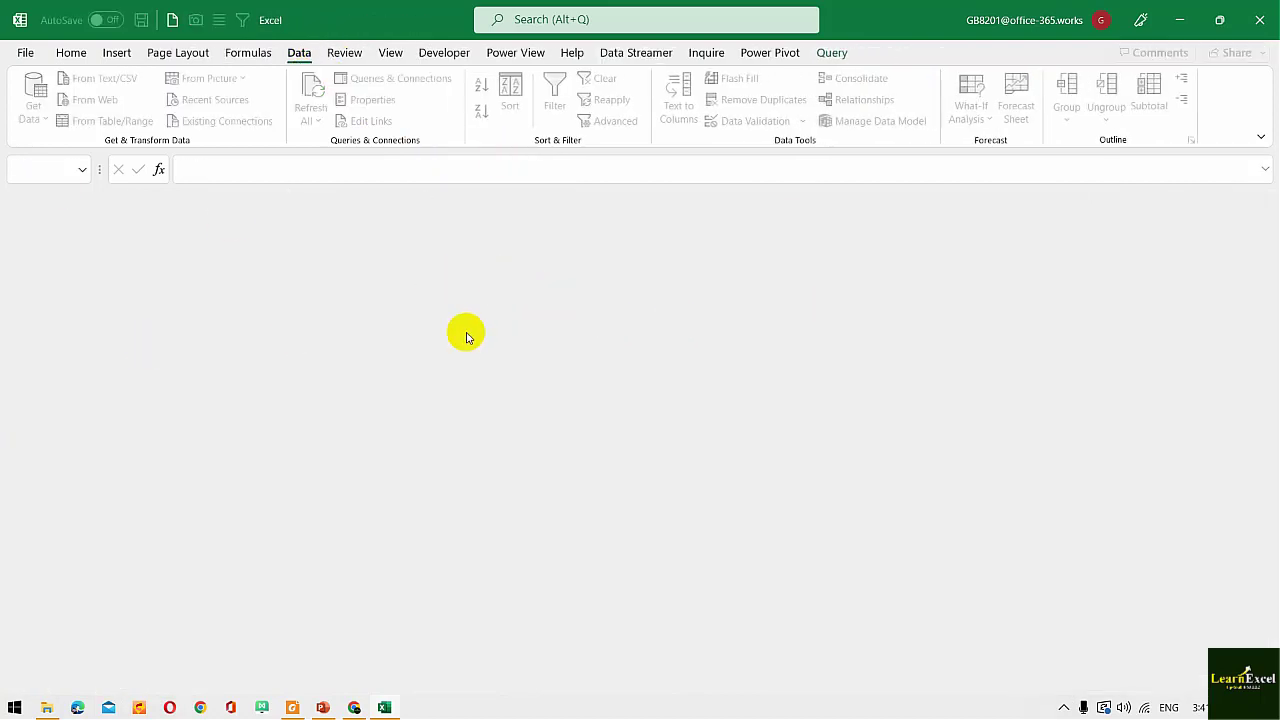
# - In a new blank workbook, import PDF to Excel.pdf using Get Data From PDF
pyautogui.hotkey('ctrl', 'n')
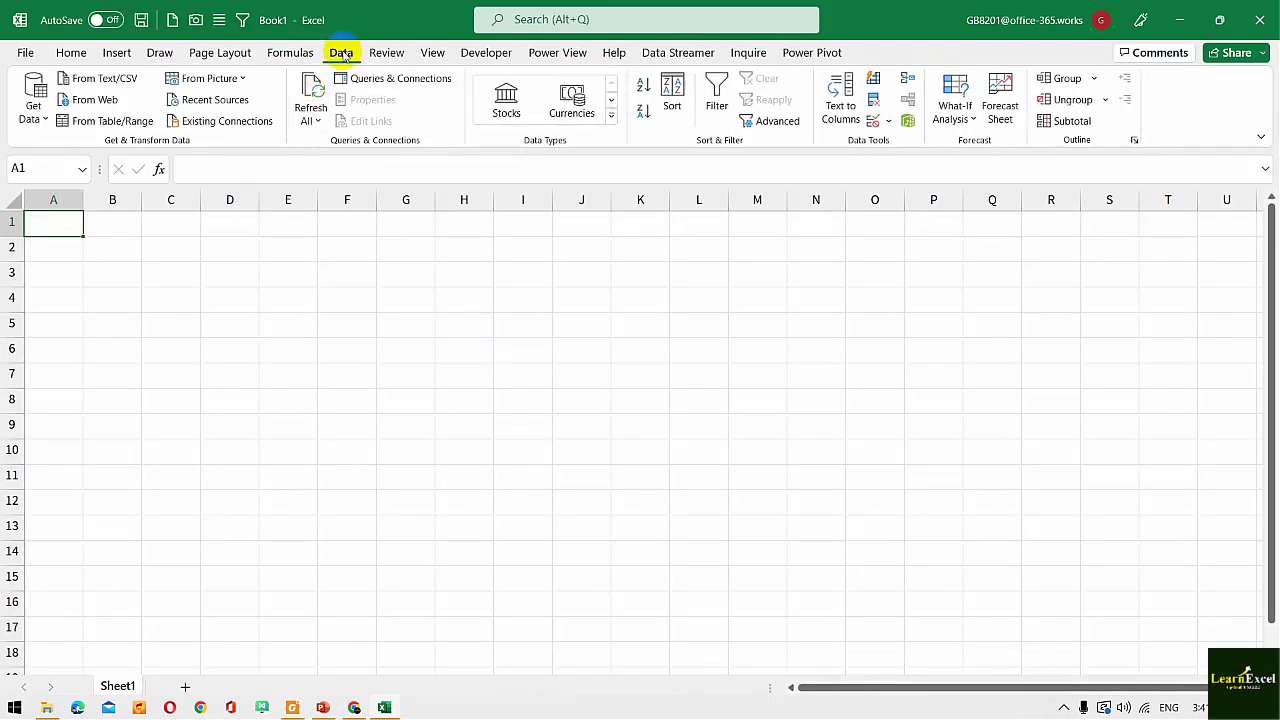
pyautogui.click(32, 118)
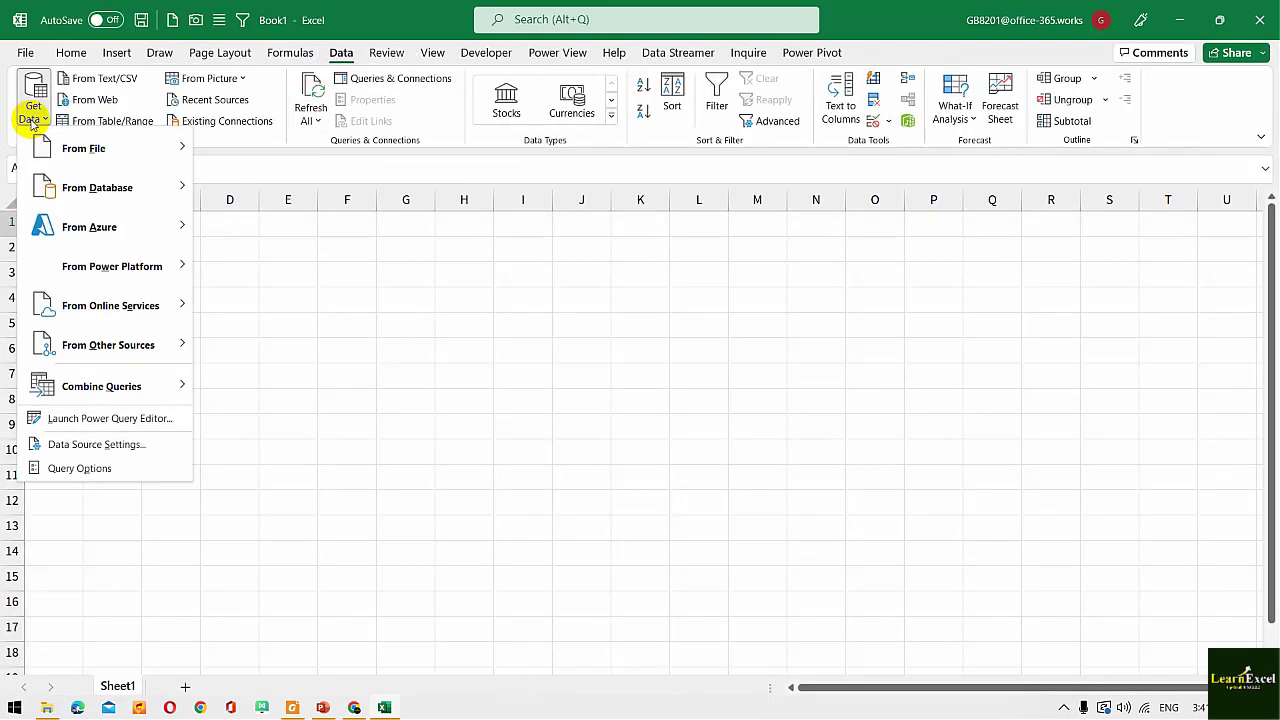
pyautogui.moveTo(80, 147)
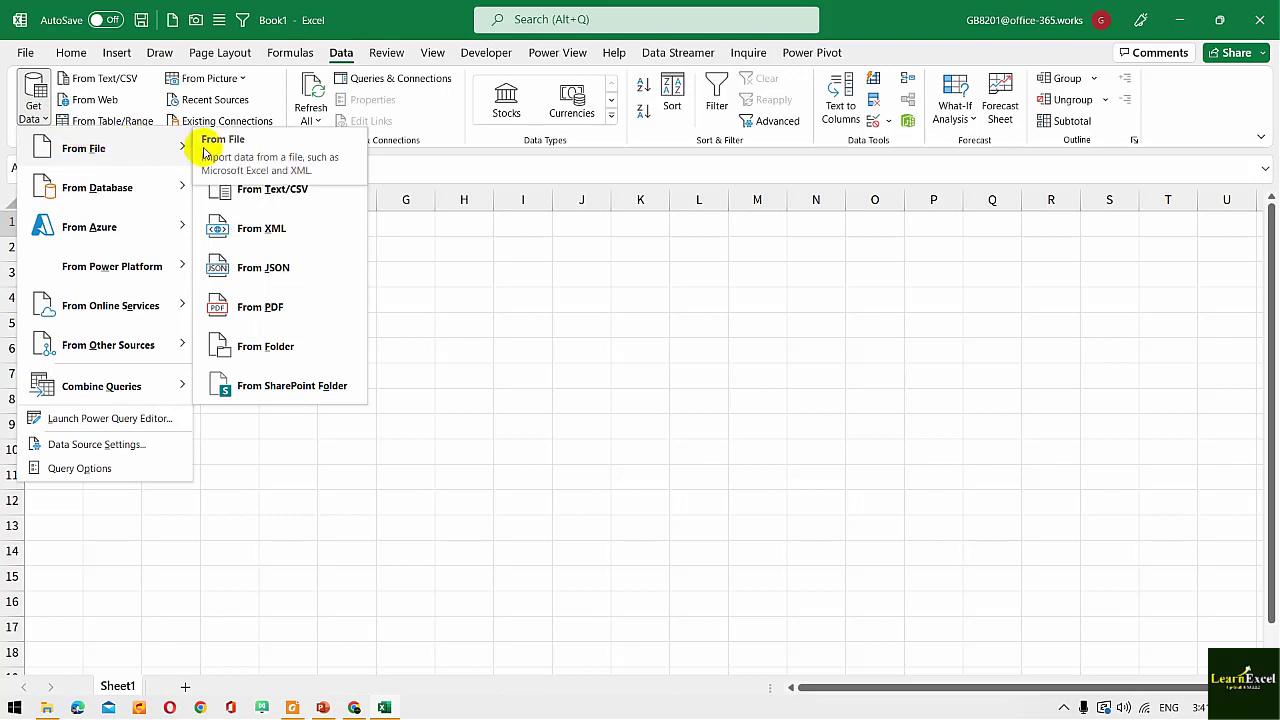
pyautogui.click(270, 307)
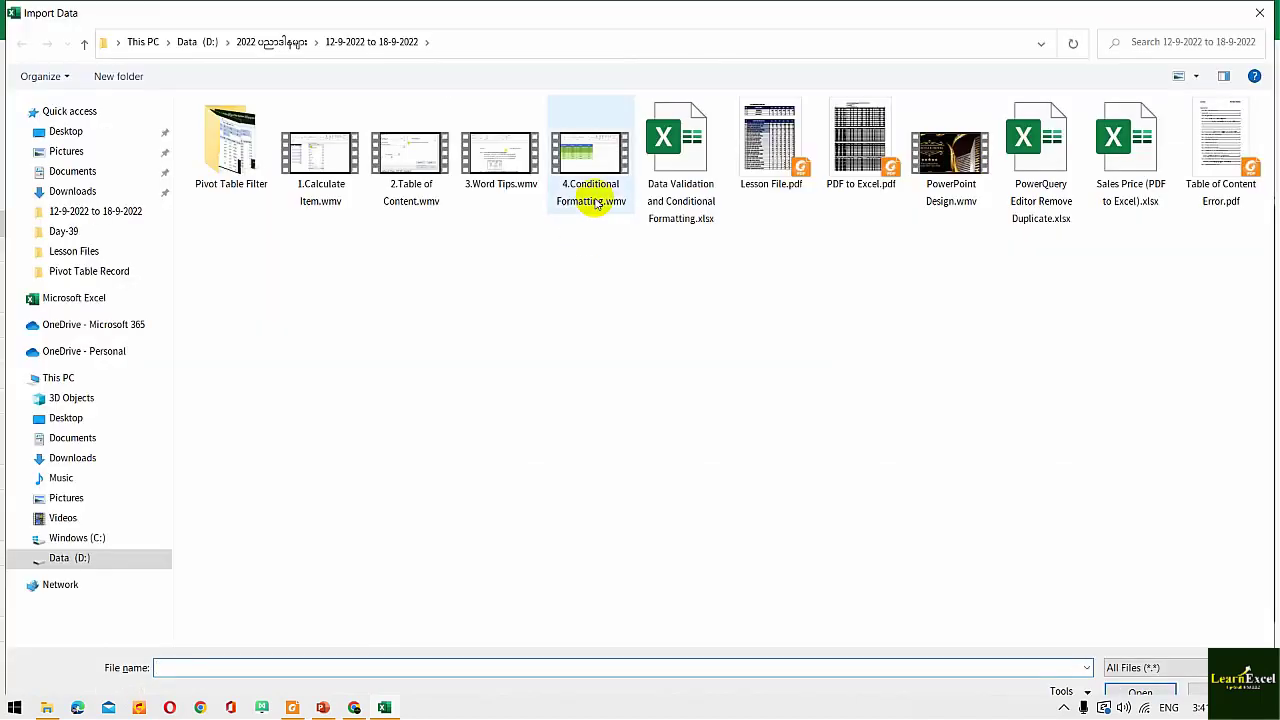
pyautogui.click(858, 188)
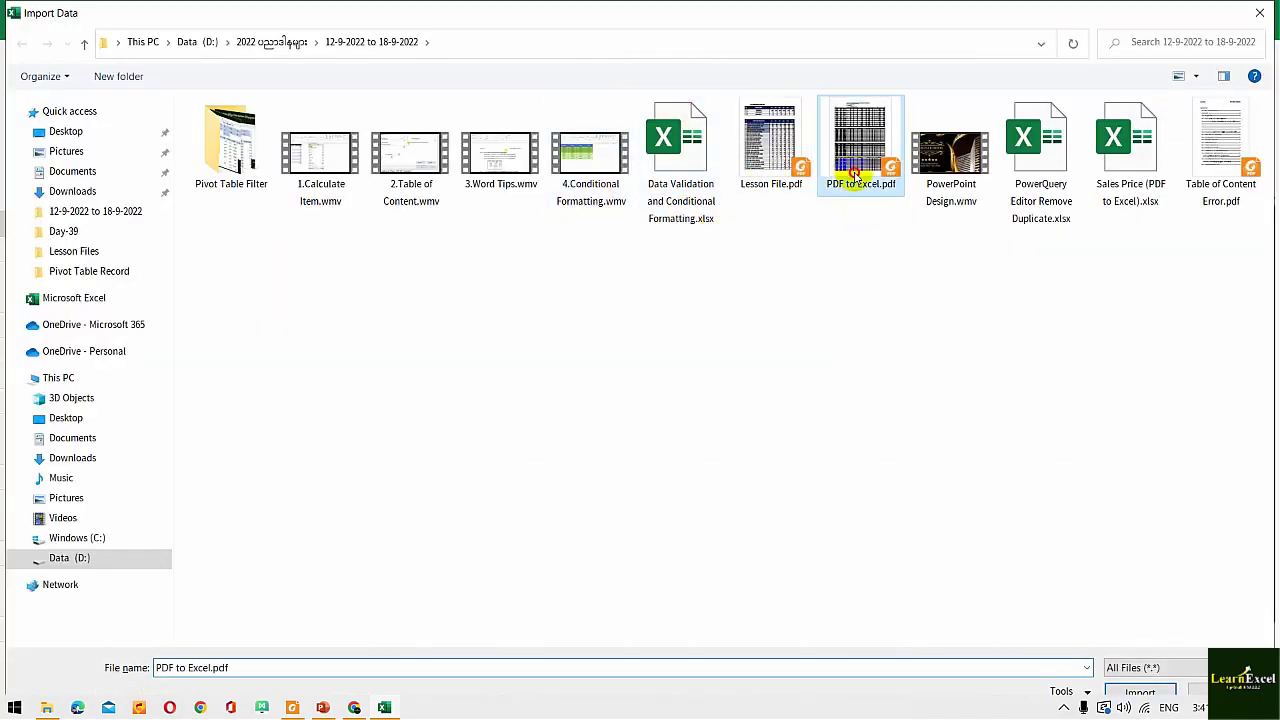
pyautogui.click(1136, 690)
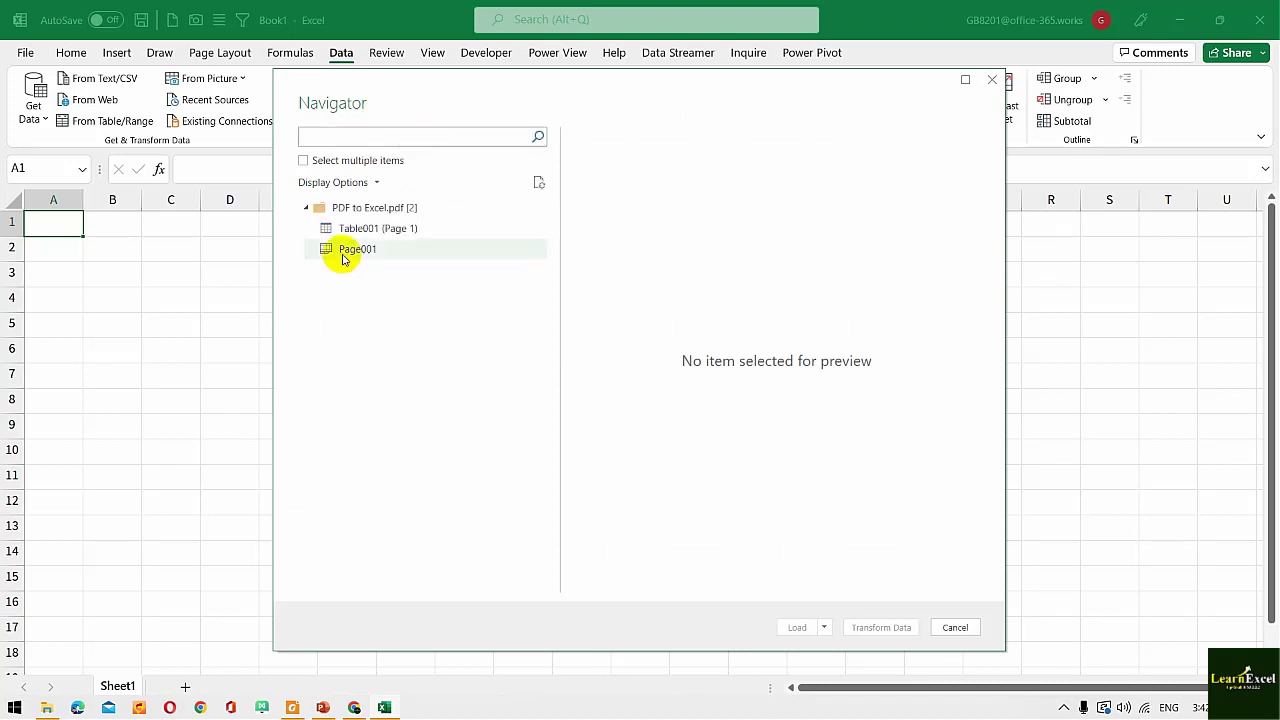
# - Compare the Table001 (Page 1) and Page001 previews, then transform Table001 (Page 1) in Power Query
pyautogui.click(385, 231)
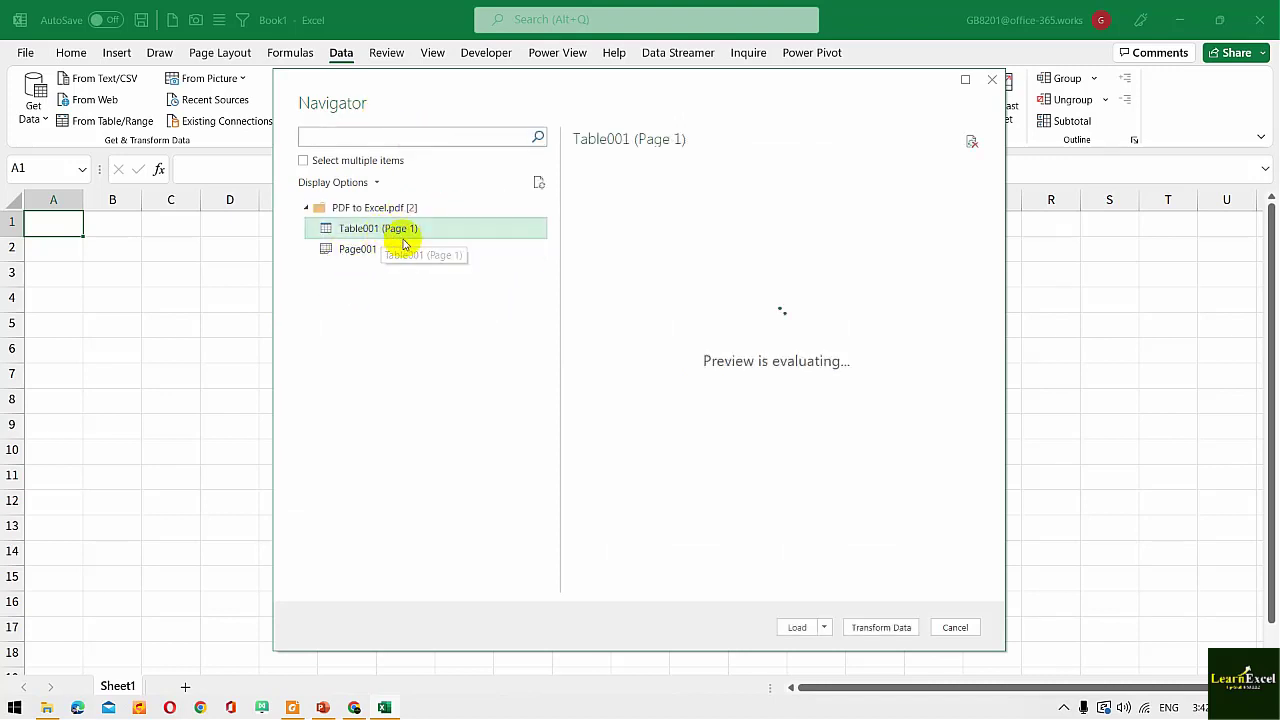
pyautogui.click(363, 252)
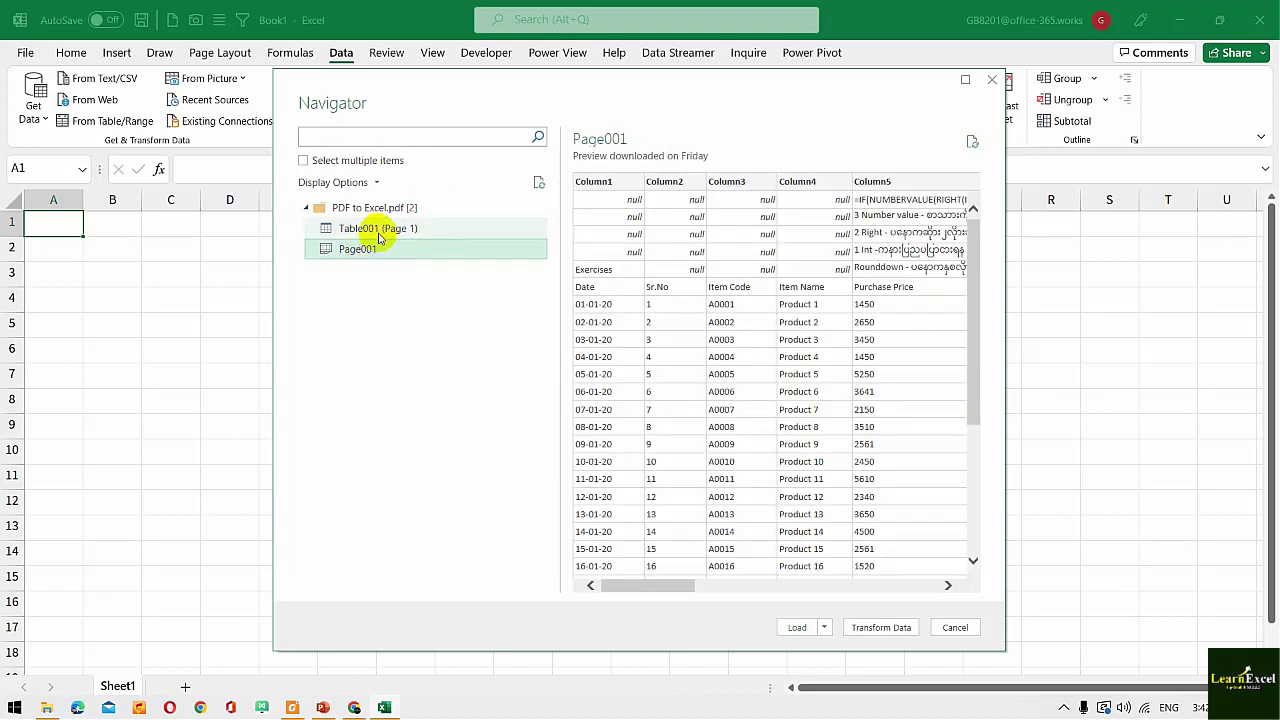
pyautogui.click(380, 236)
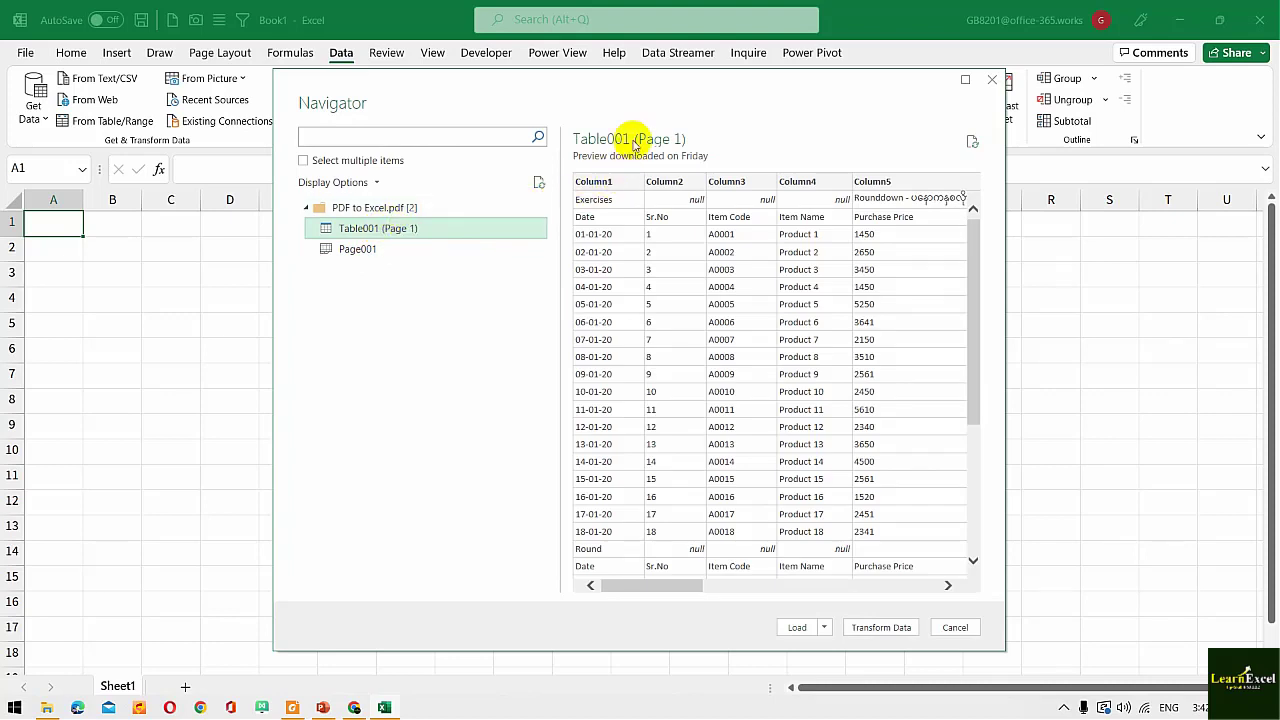
pyautogui.click(360, 249)
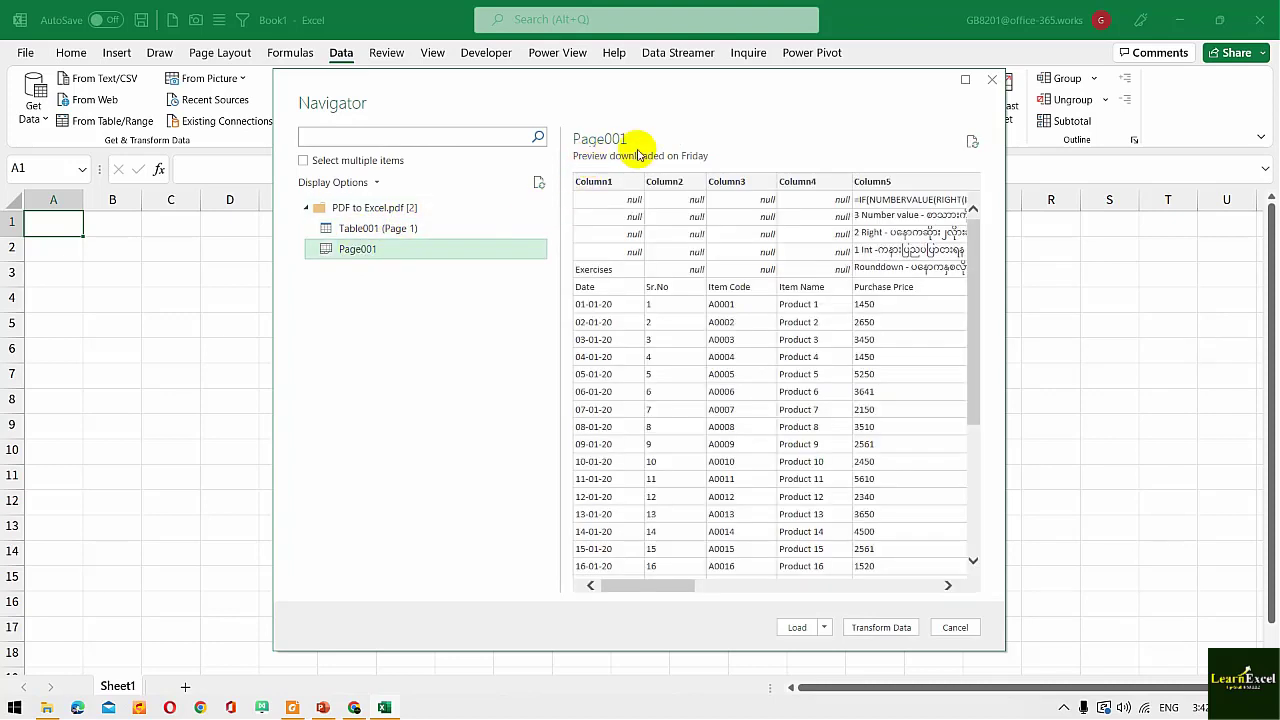
pyautogui.click(365, 228)
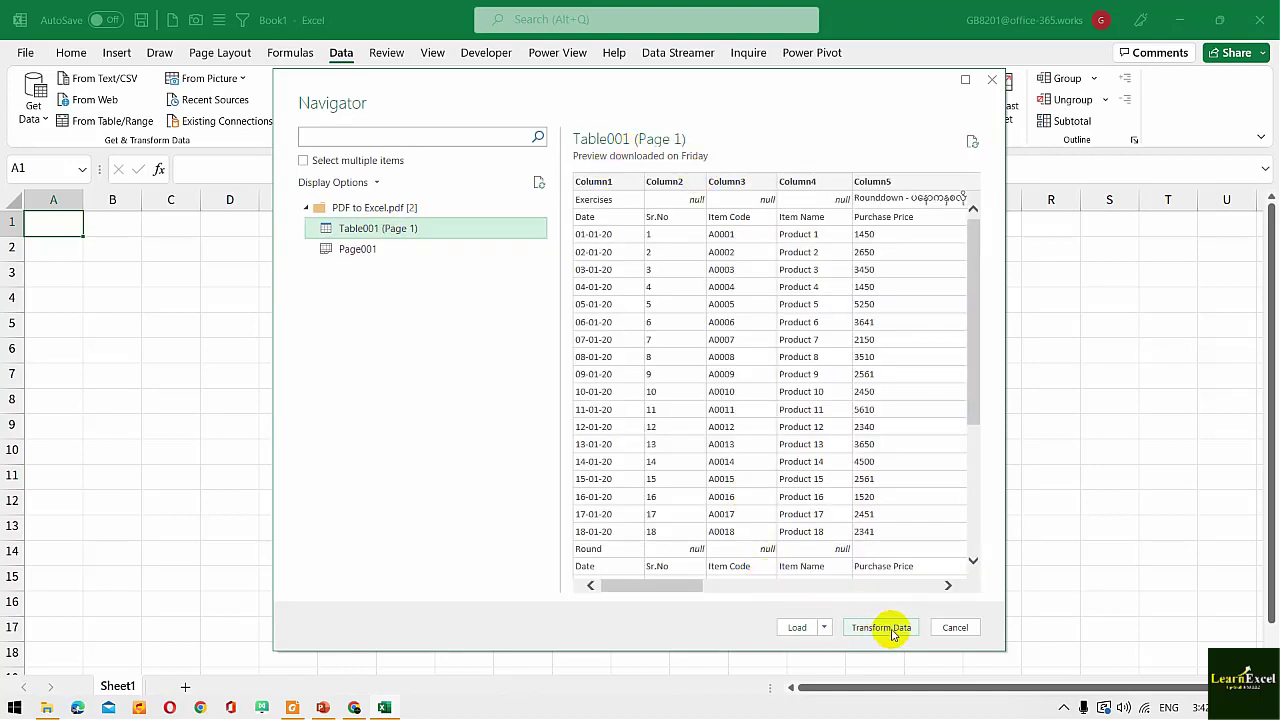
pyautogui.click(881, 627)
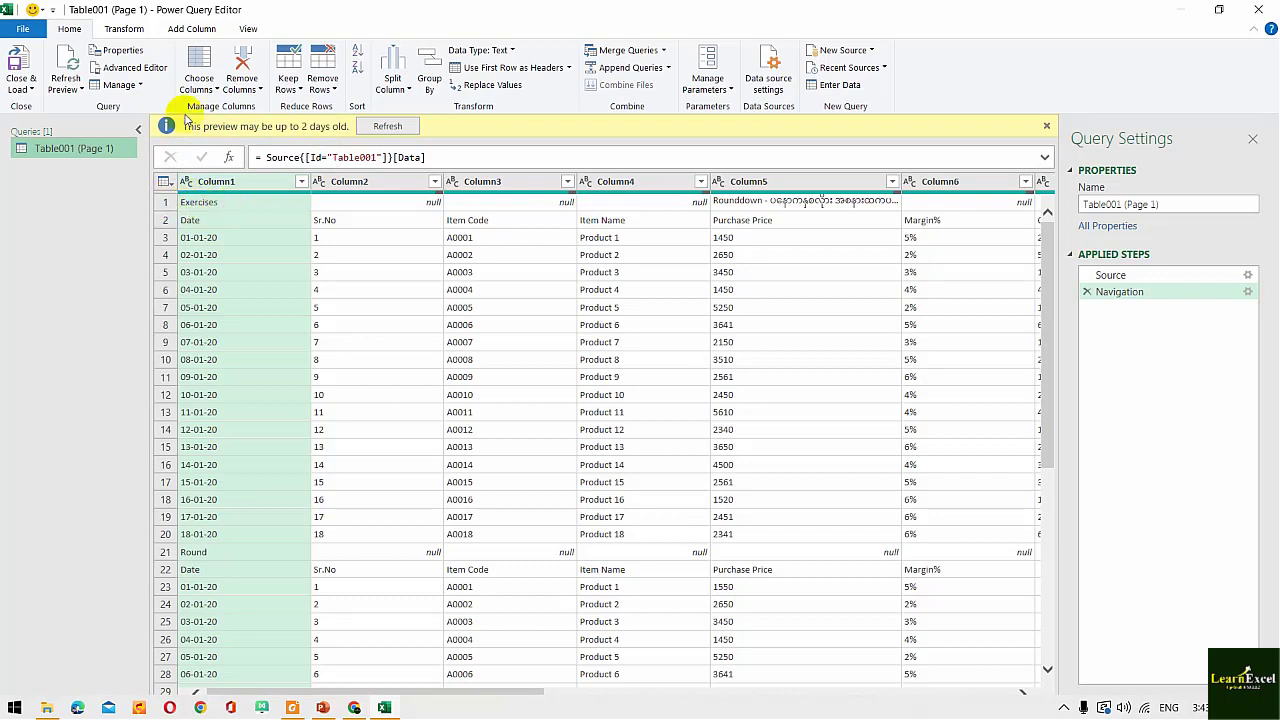
# - Bring up the Remove Rows options for the Table001 (Page 1) query
pyautogui.click(323, 90)
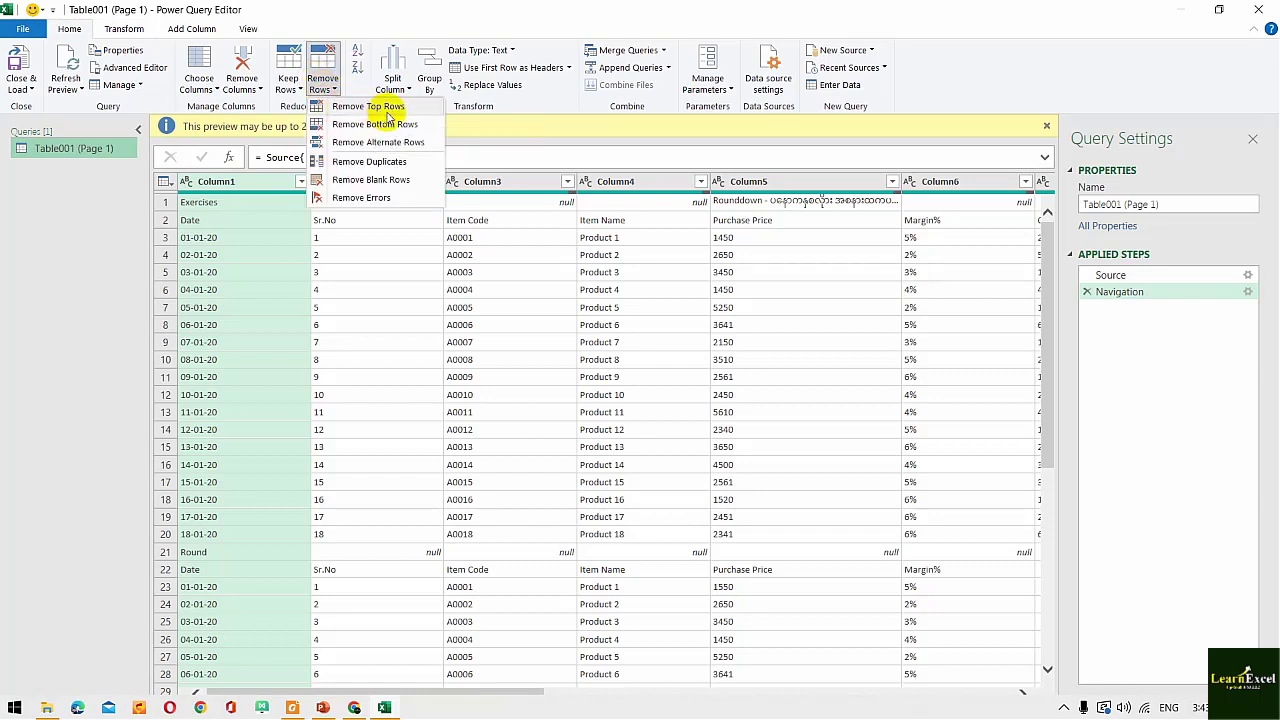
# - Remove the top 1 Exercises row and promote the Date row to column headers
pyautogui.click(345, 107)
pyautogui.write('1')
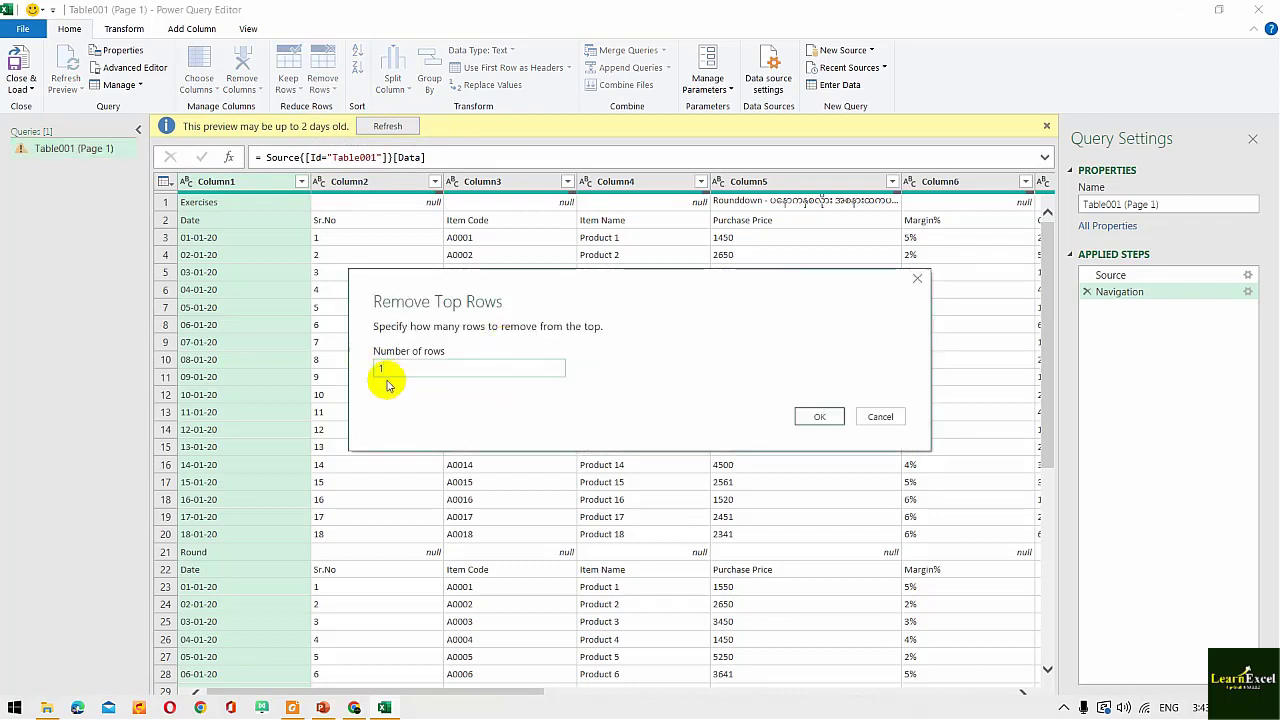
pyautogui.click(815, 416)
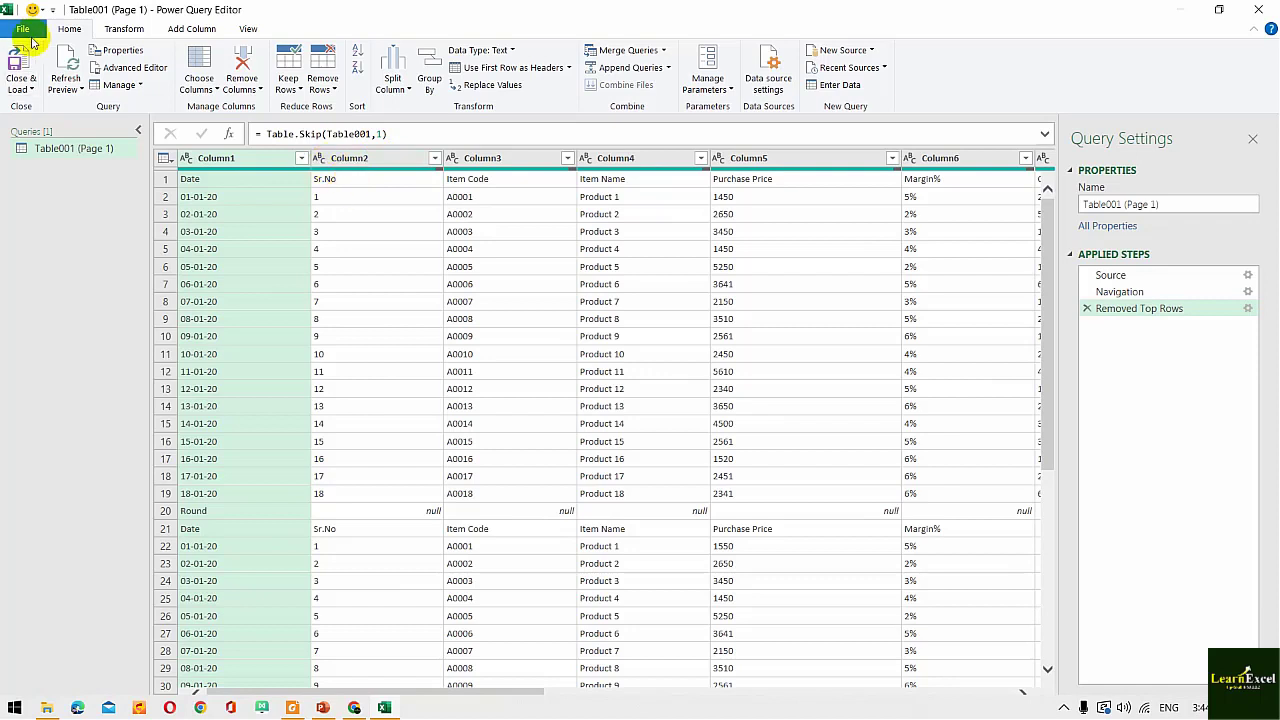
pyautogui.click(490, 73)
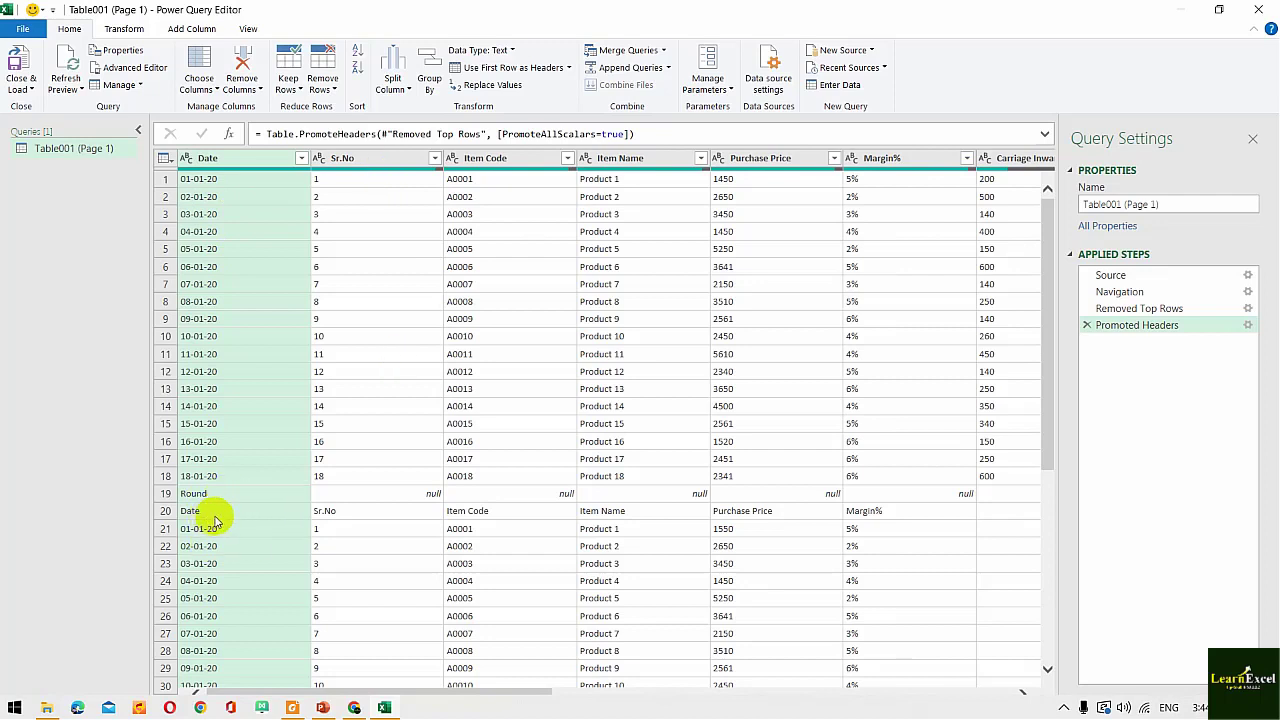
# - Filter the Date column to exclude the Date, Round, Round Down and Round Up rows
pyautogui.click(302, 162)
pyautogui.scroll(-3, 180, 350)
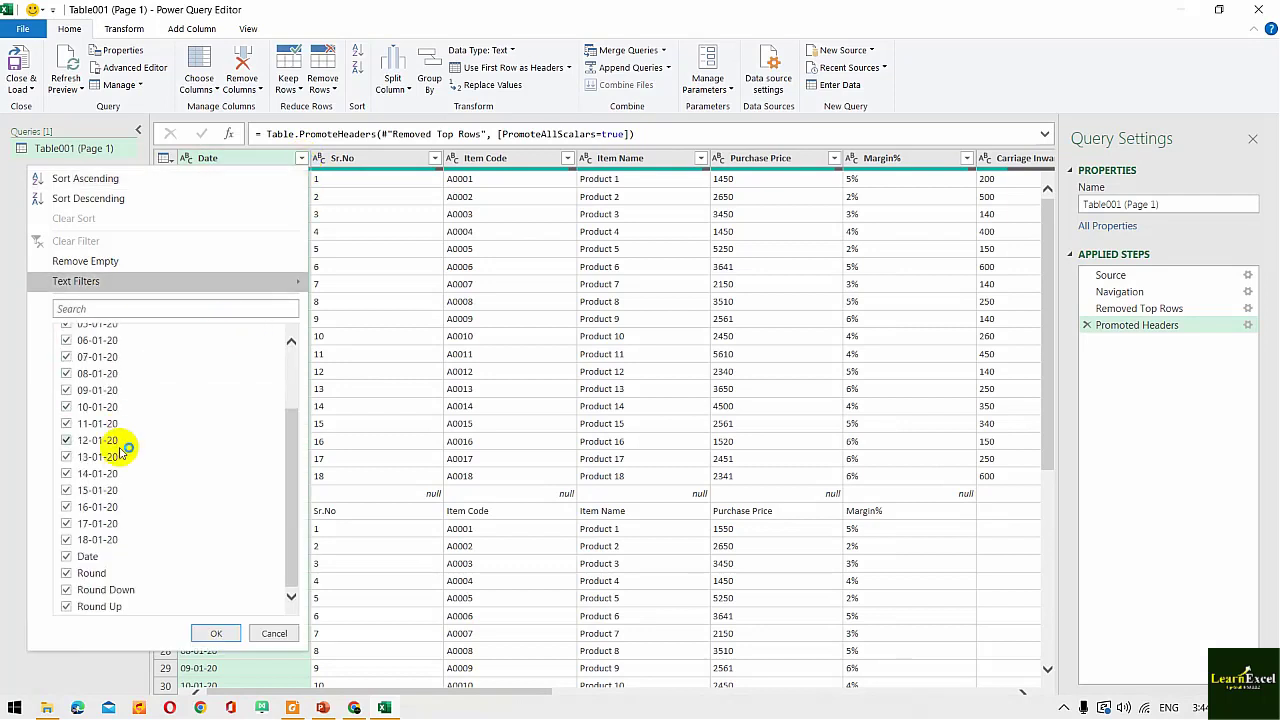
pyautogui.click(66, 556)
pyautogui.click(67, 573)
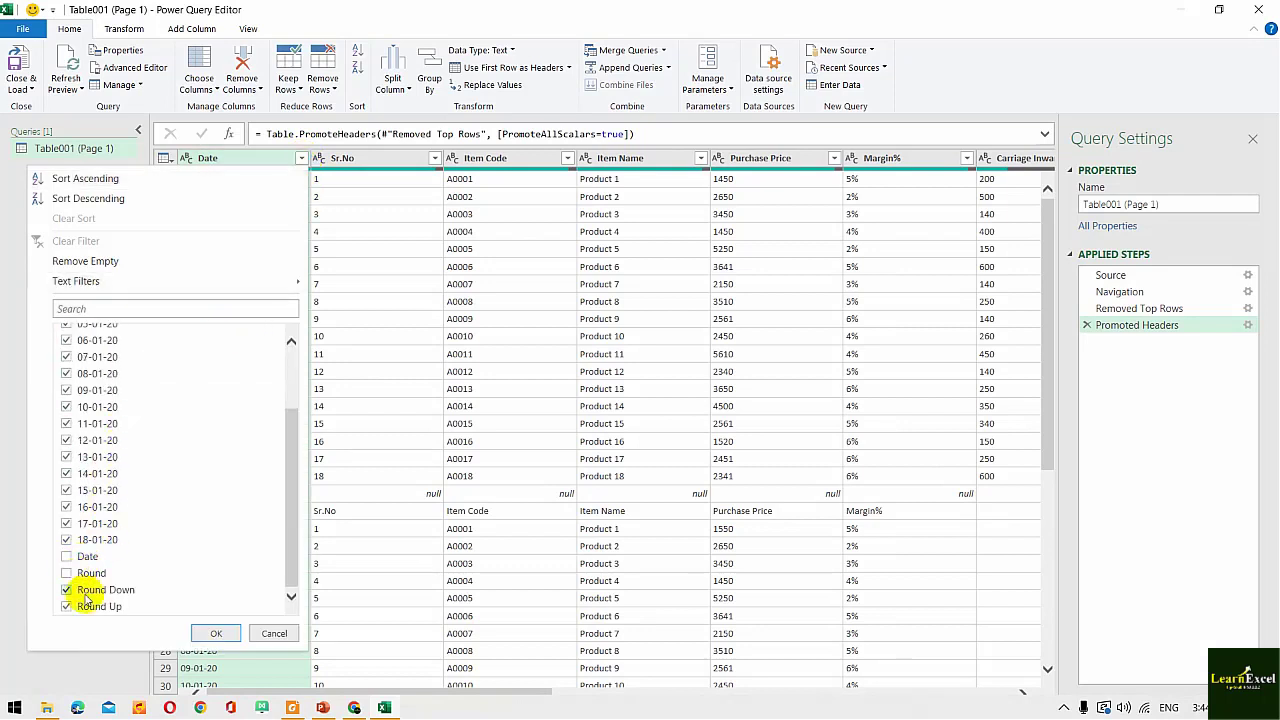
pyautogui.click(100, 590)
pyautogui.click(80, 606)
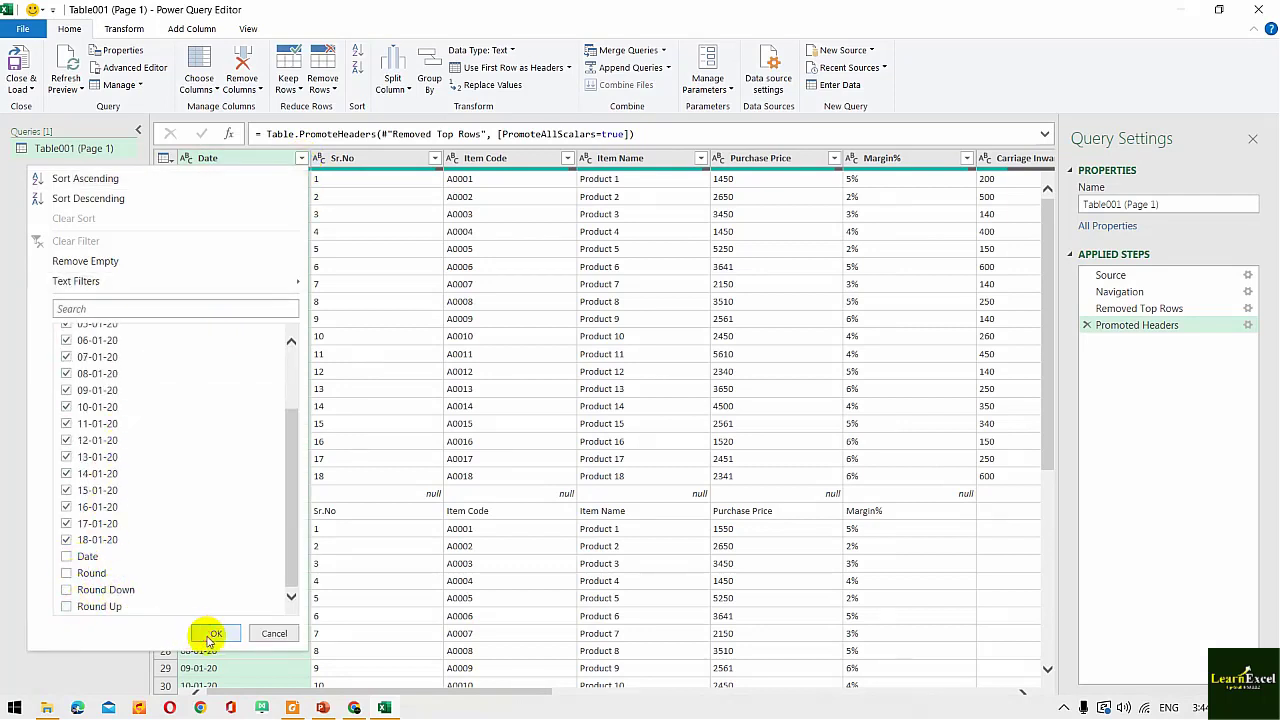
pyautogui.click(216, 633)
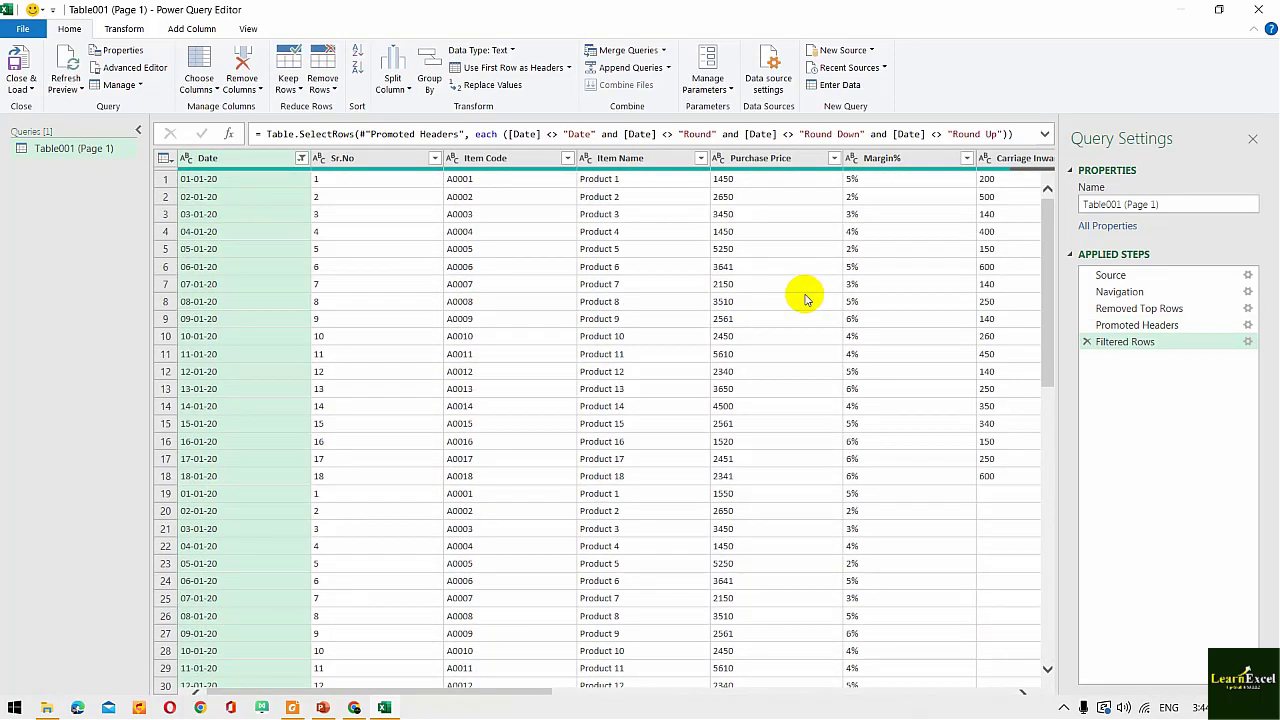
pyautogui.moveTo(491, 689)
pyautogui.mouseDown()
pyautogui.moveTo(803, 668)
pyautogui.moveTo(473, 664)
pyautogui.mouseUp()
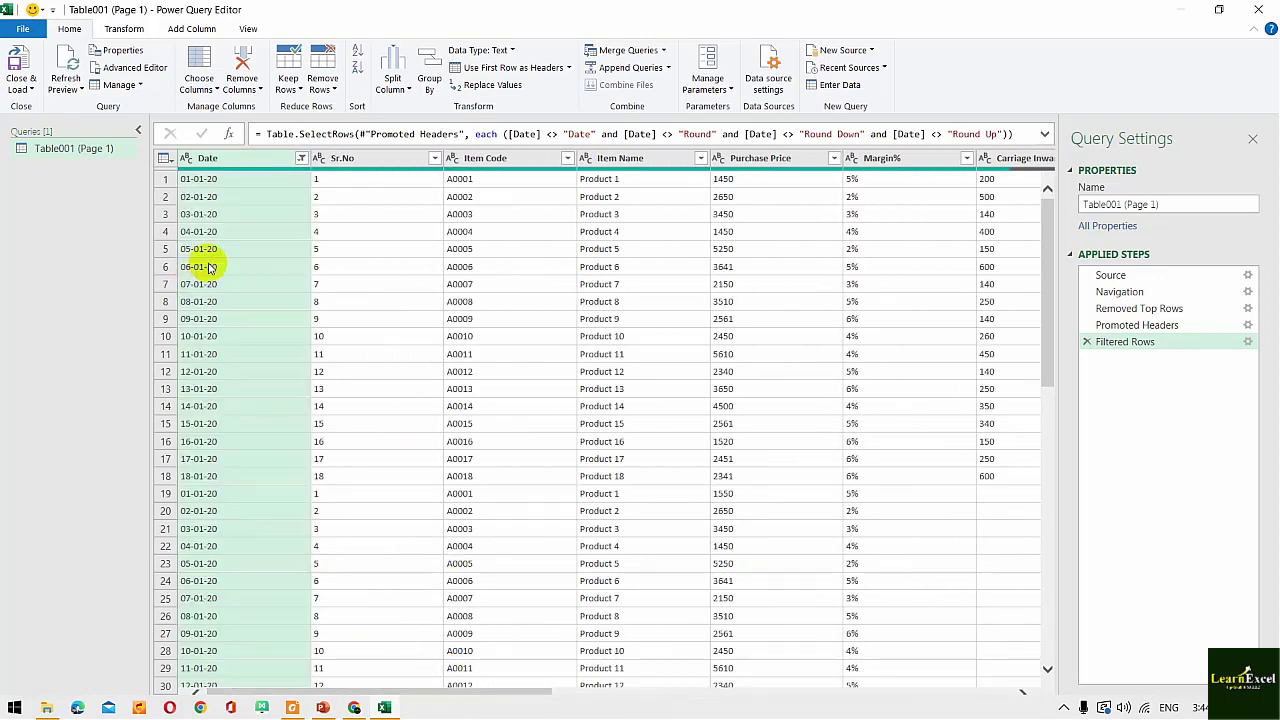
# - Close and load the query as a table on the existing worksheet at =$A$1
pyautogui.click(21, 88)
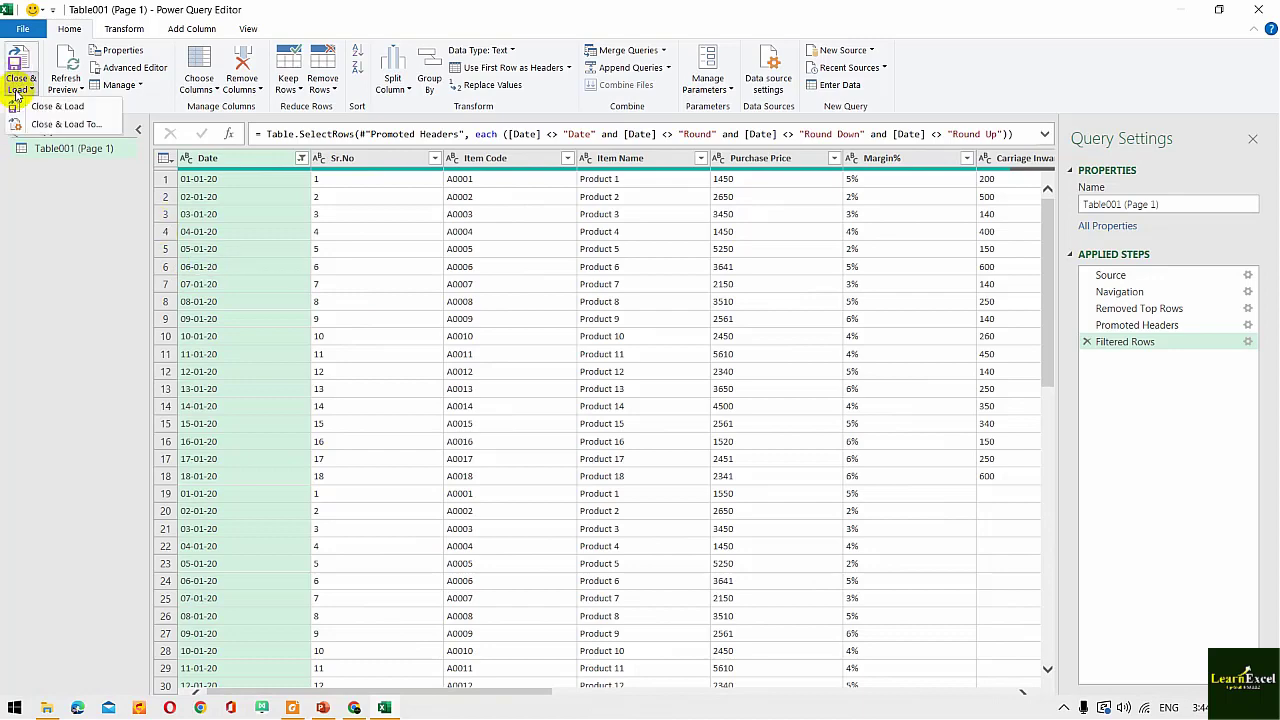
pyautogui.click(75, 127)
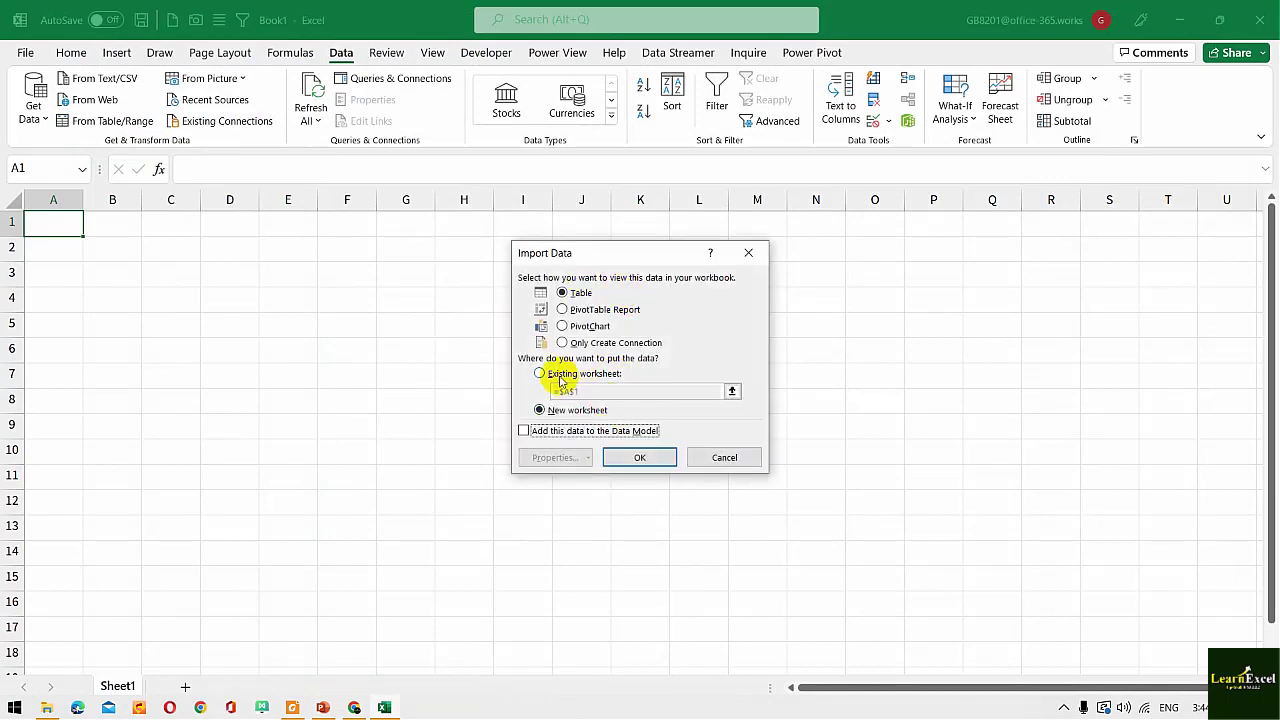
pyautogui.click(558, 381)
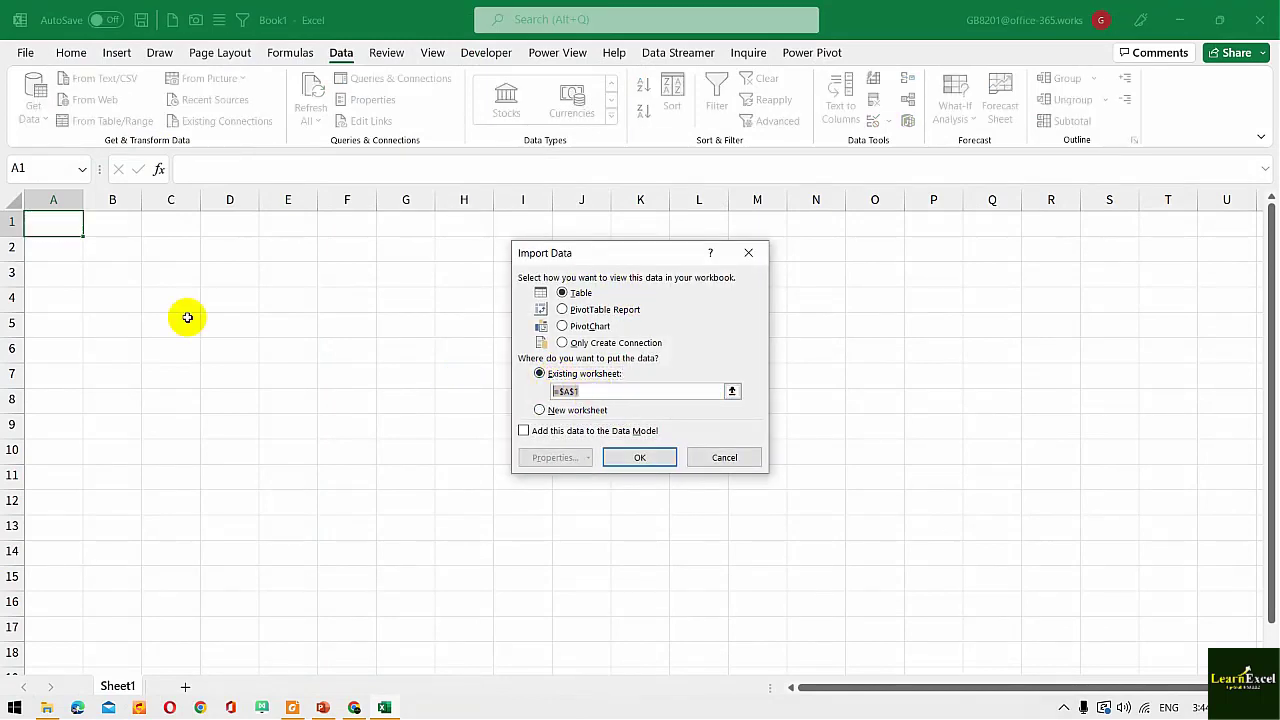
pyautogui.click(71, 222)
pyautogui.click(636, 457)
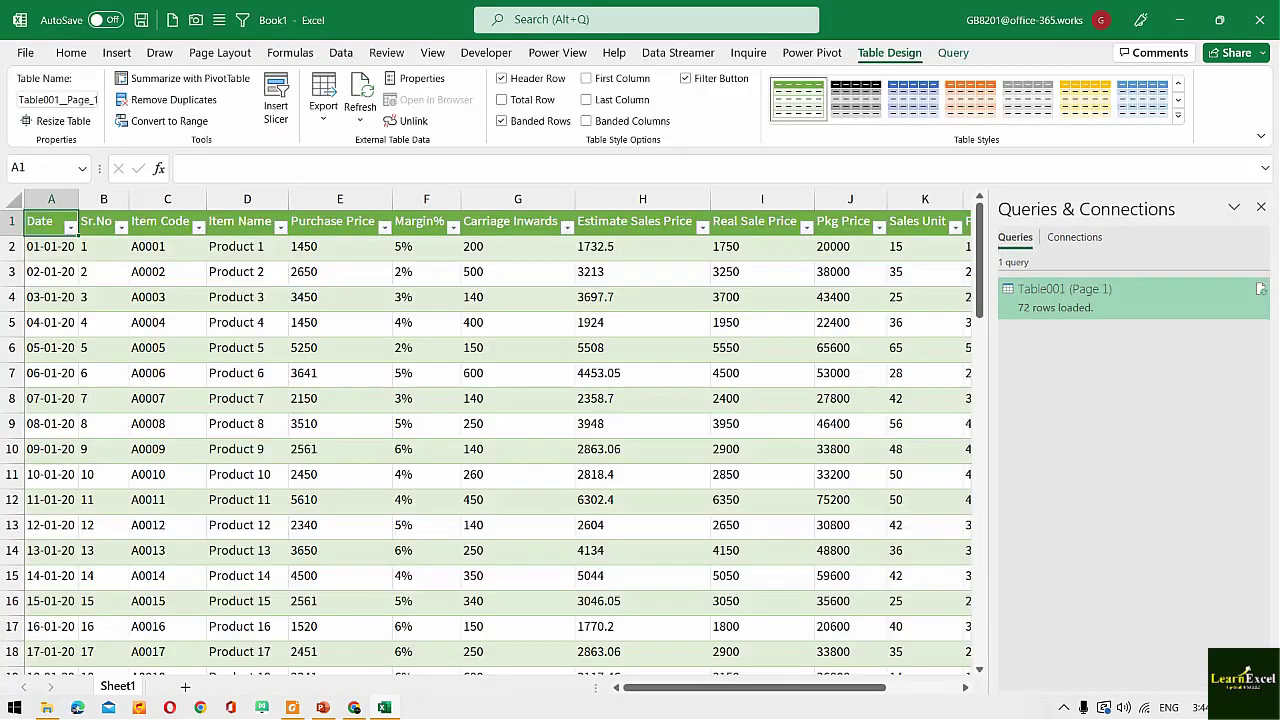
pyautogui.click(366, 372)
pyautogui.click(107, 246)
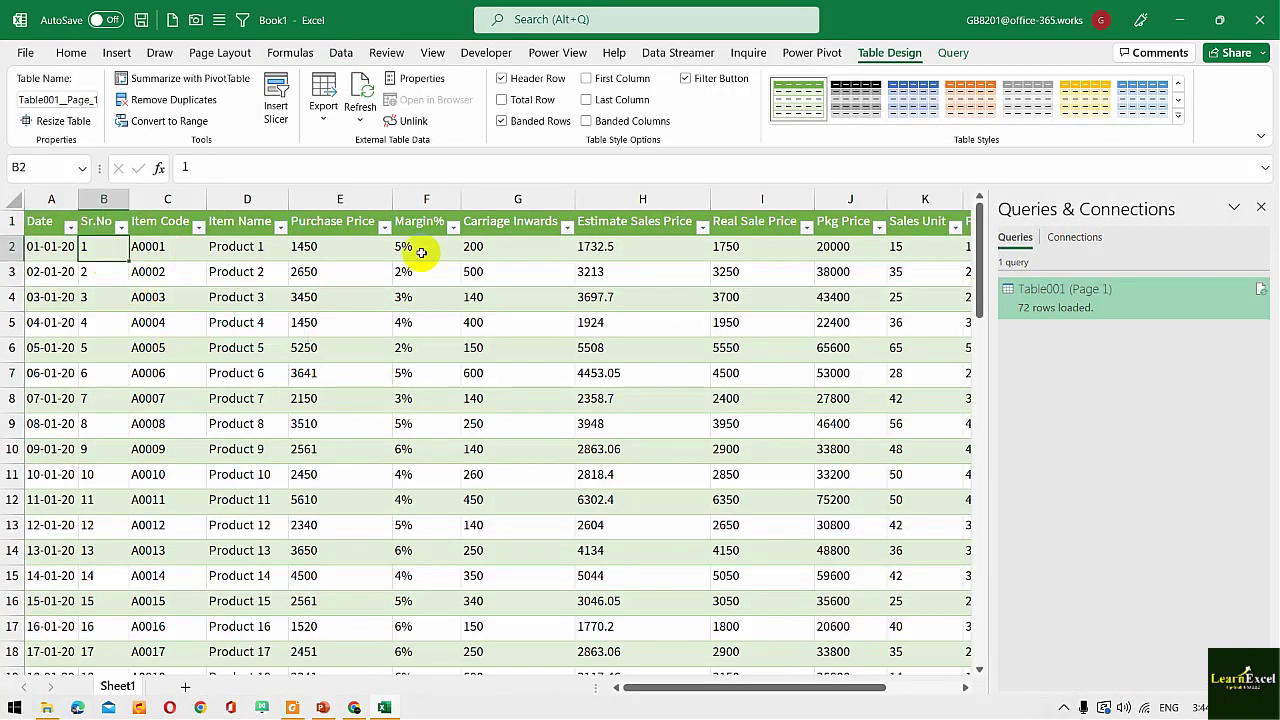
pyautogui.moveTo(700, 687); pyautogui.dragTo(882, 678)
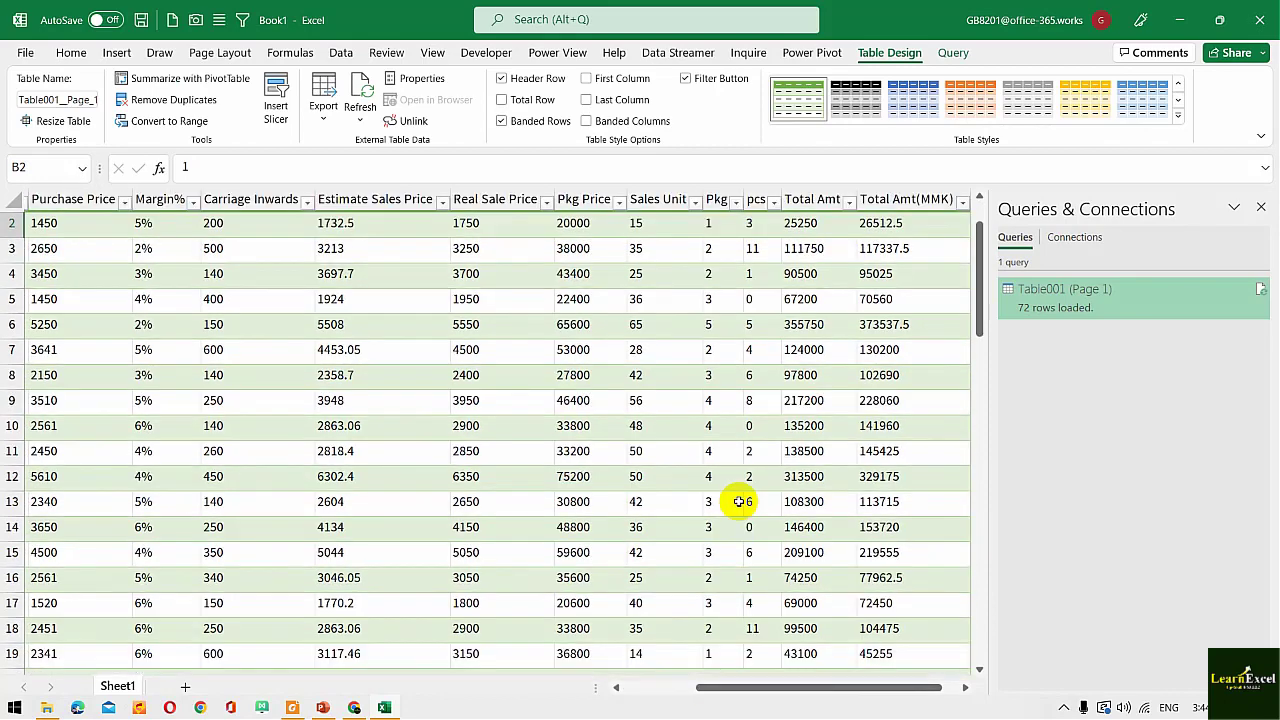
pyautogui.scroll(-6, 737, 505)
pyautogui.scroll(-4, 737, 508)
pyautogui.scroll(-7, 737, 508)
pyautogui.scroll(-7, 491, 506)
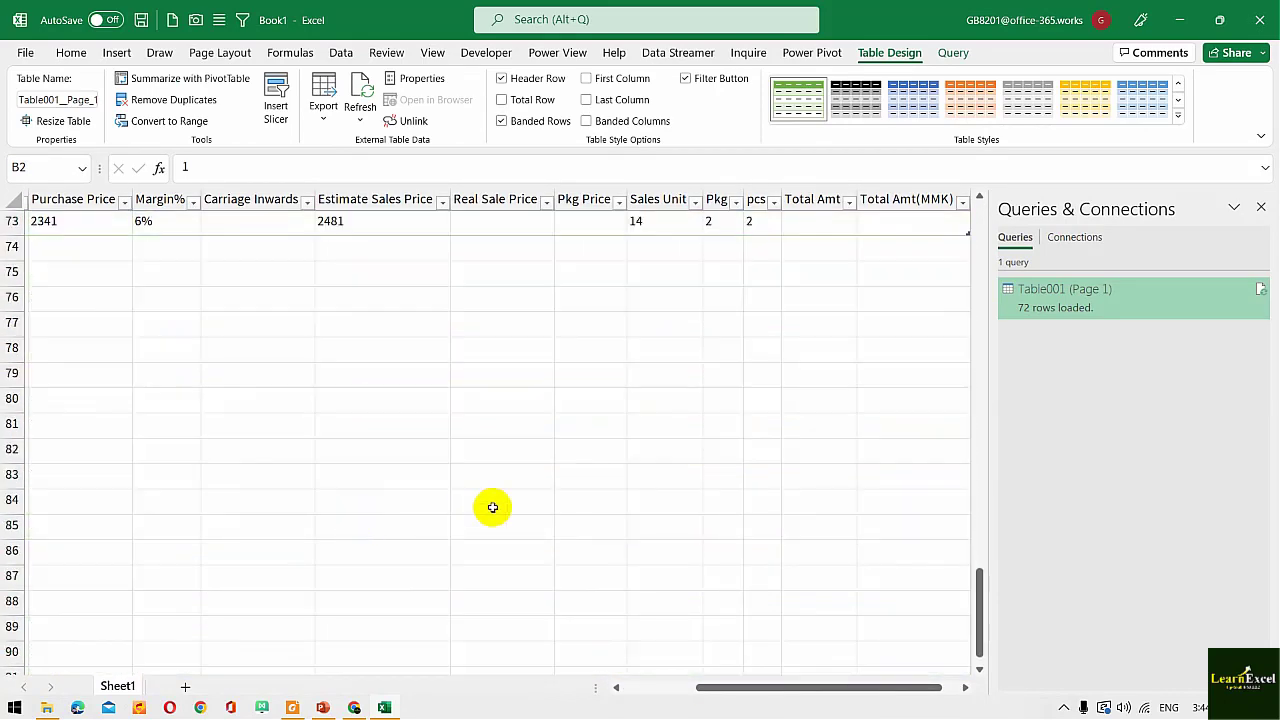
pyautogui.scroll(10, 503, 503)
pyautogui.scroll(5, 506, 500)
pyautogui.scroll(9, 506, 500)
pyautogui.hotkey('alt', 'Tab')
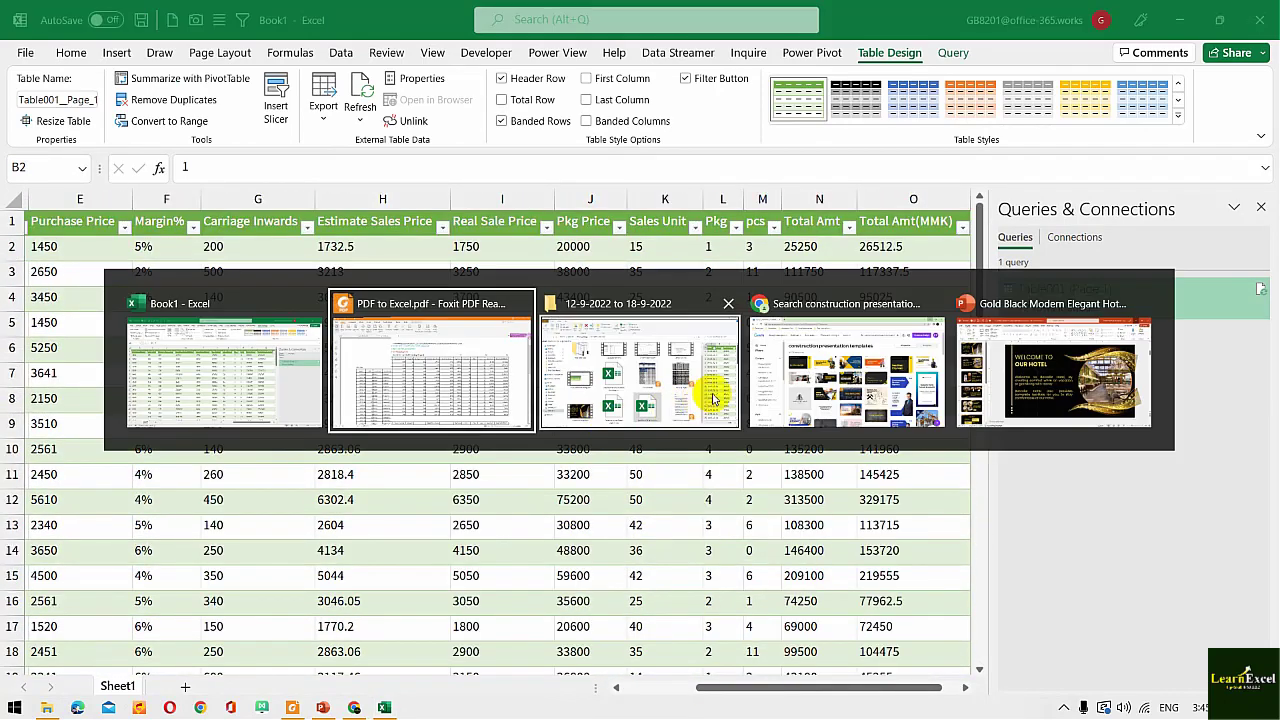
pyautogui.click(457, 394)
pyautogui.scroll(-5, 537, 440)
pyautogui.scroll(-3, 537, 445)
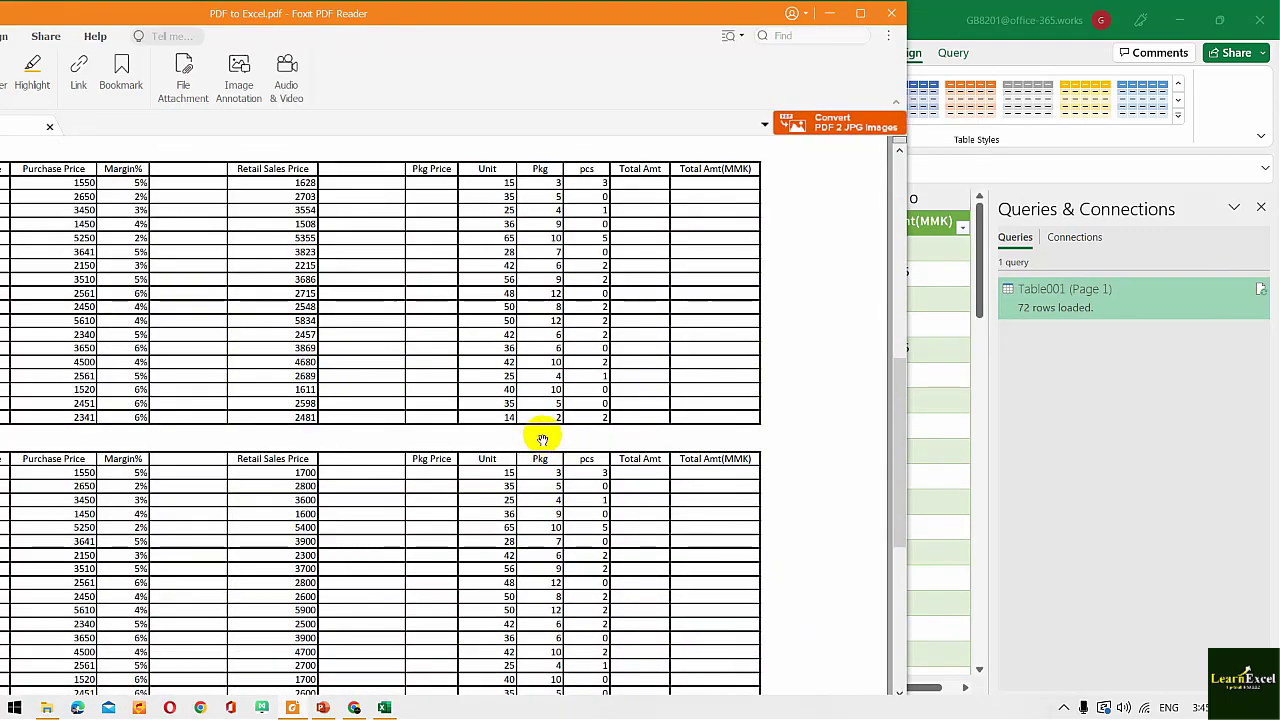
pyautogui.scroll(-3, 537, 440)
pyautogui.scroll(-5, 537, 435)
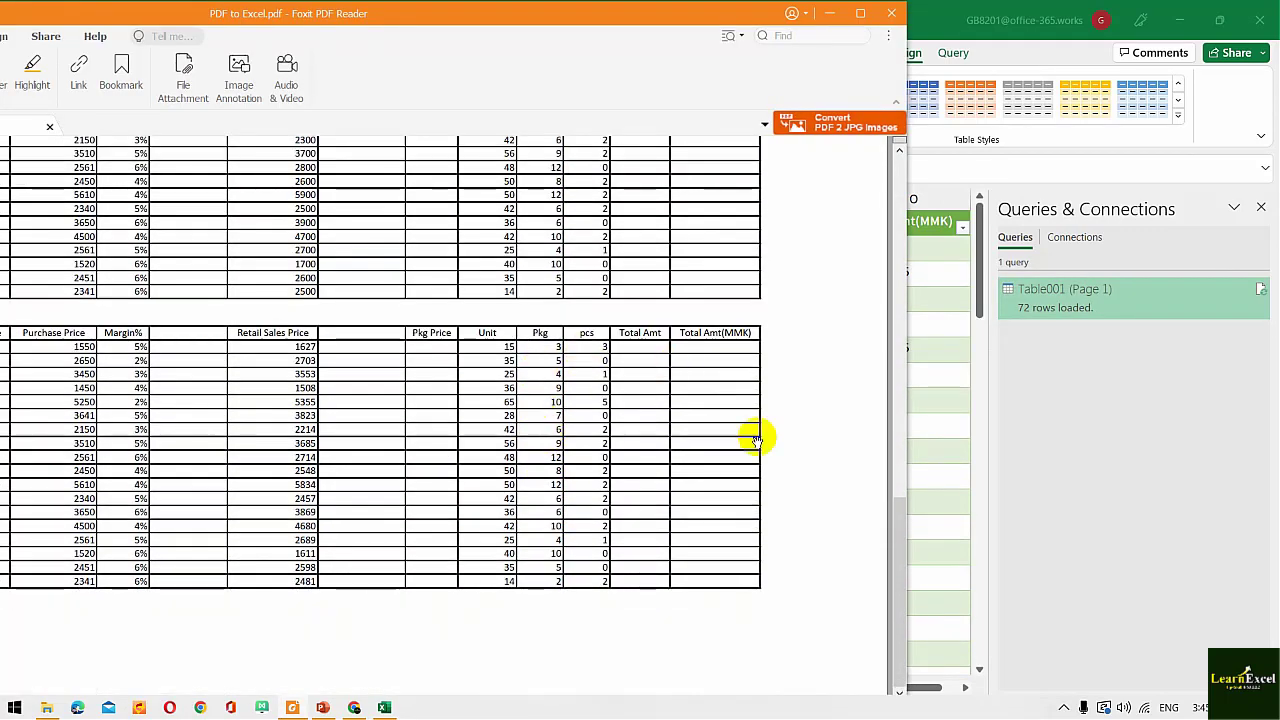
pyautogui.click(911, 471)
# - Save the workbook as 'PDF to Excel File' in the 2022 folder on Data (D:)
pyautogui.scroll(-10, 387, 409)
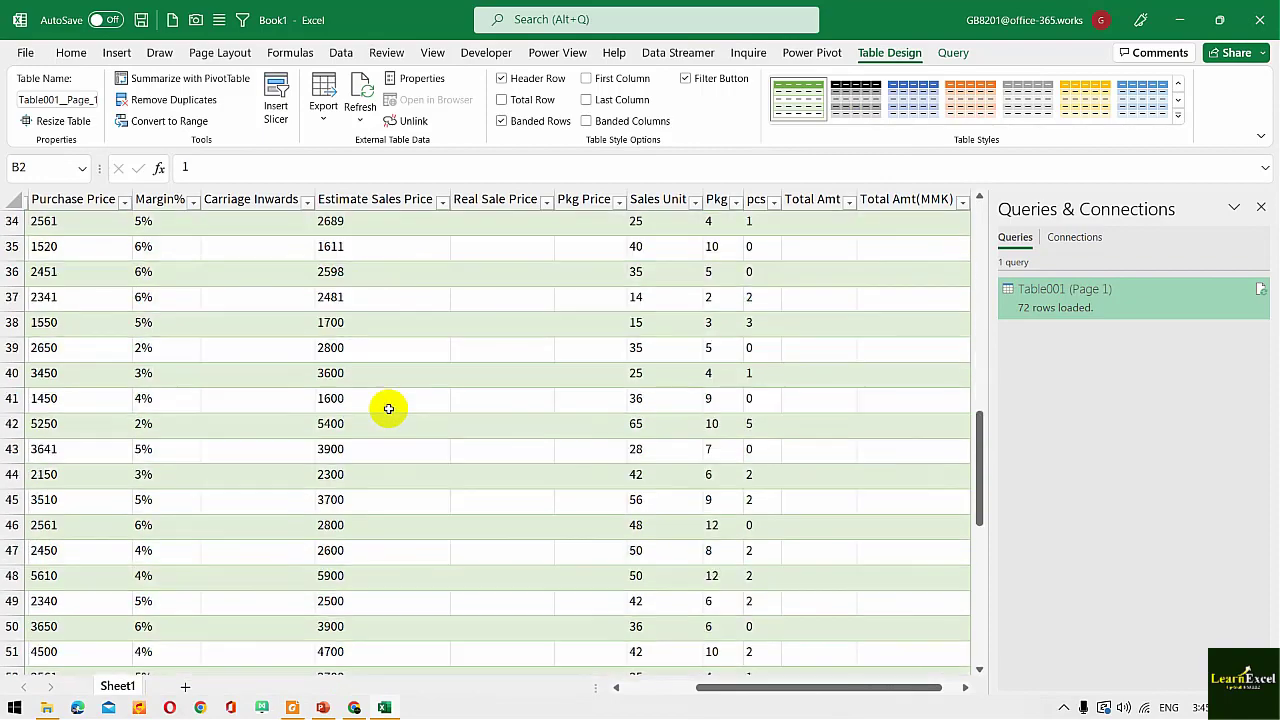
pyautogui.scroll(5, 466, 414)
pyautogui.scroll(6, 466, 414)
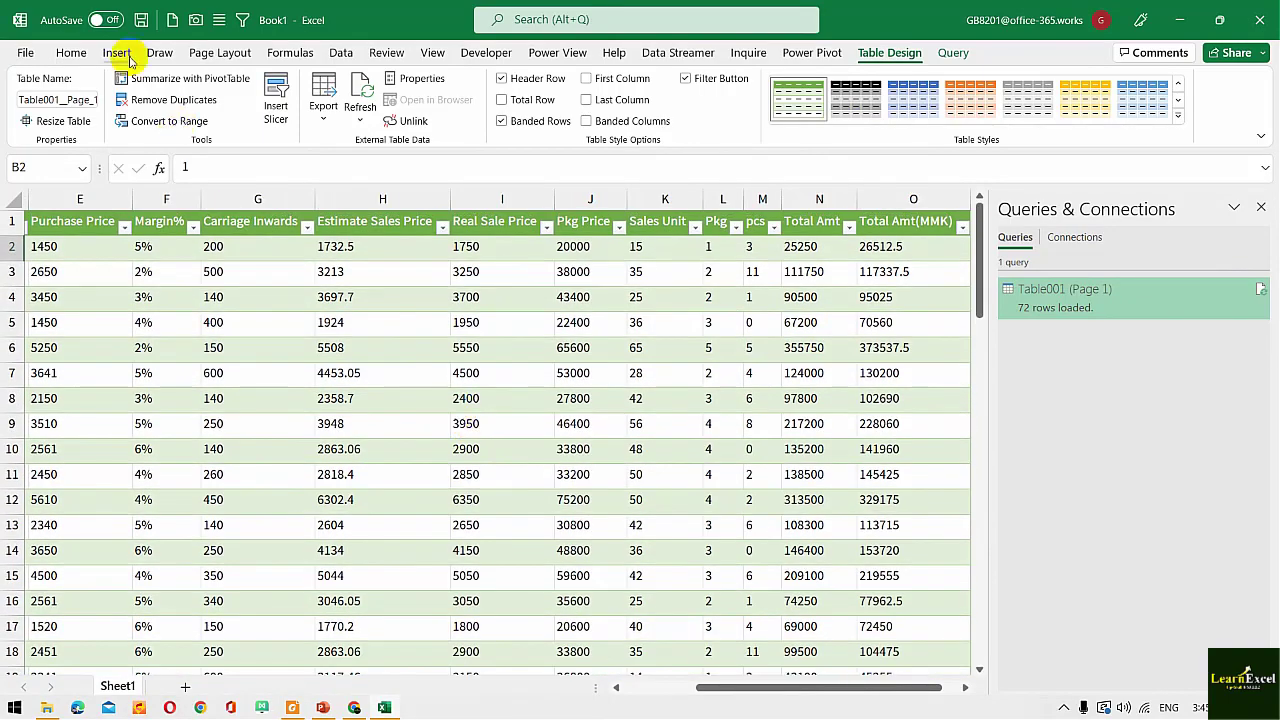
pyautogui.click(27, 55)
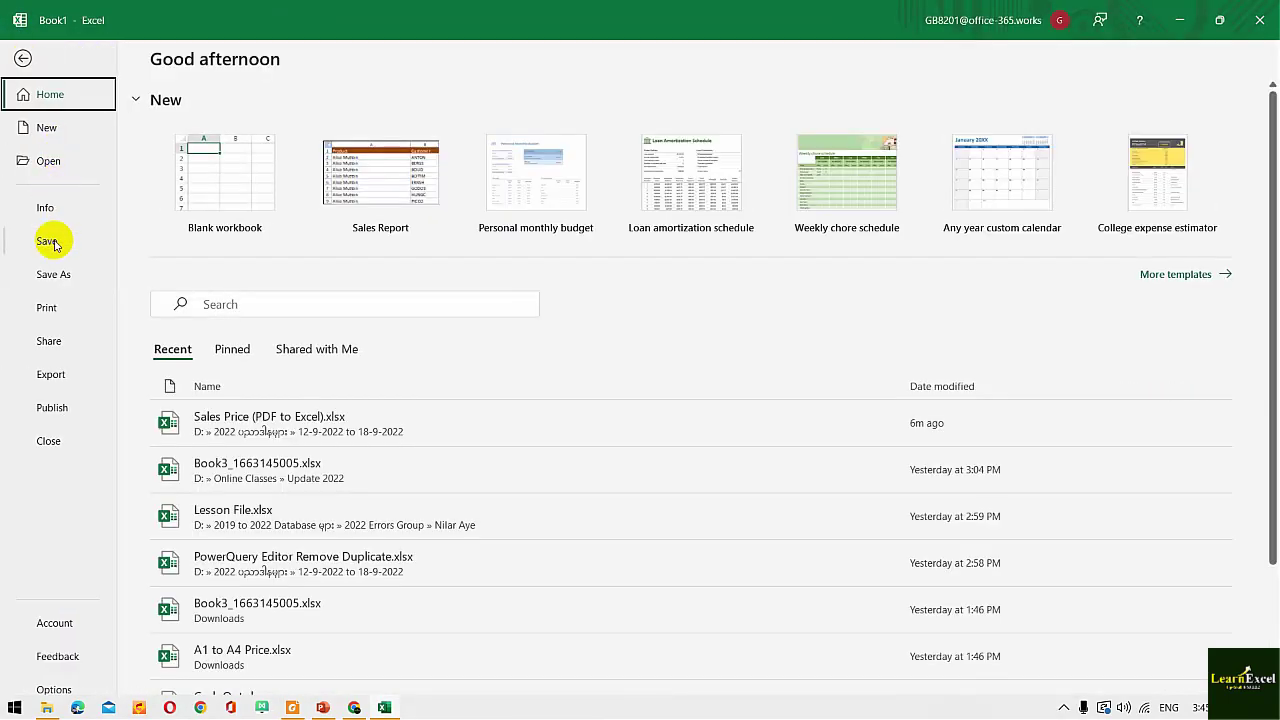
pyautogui.click(52, 273)
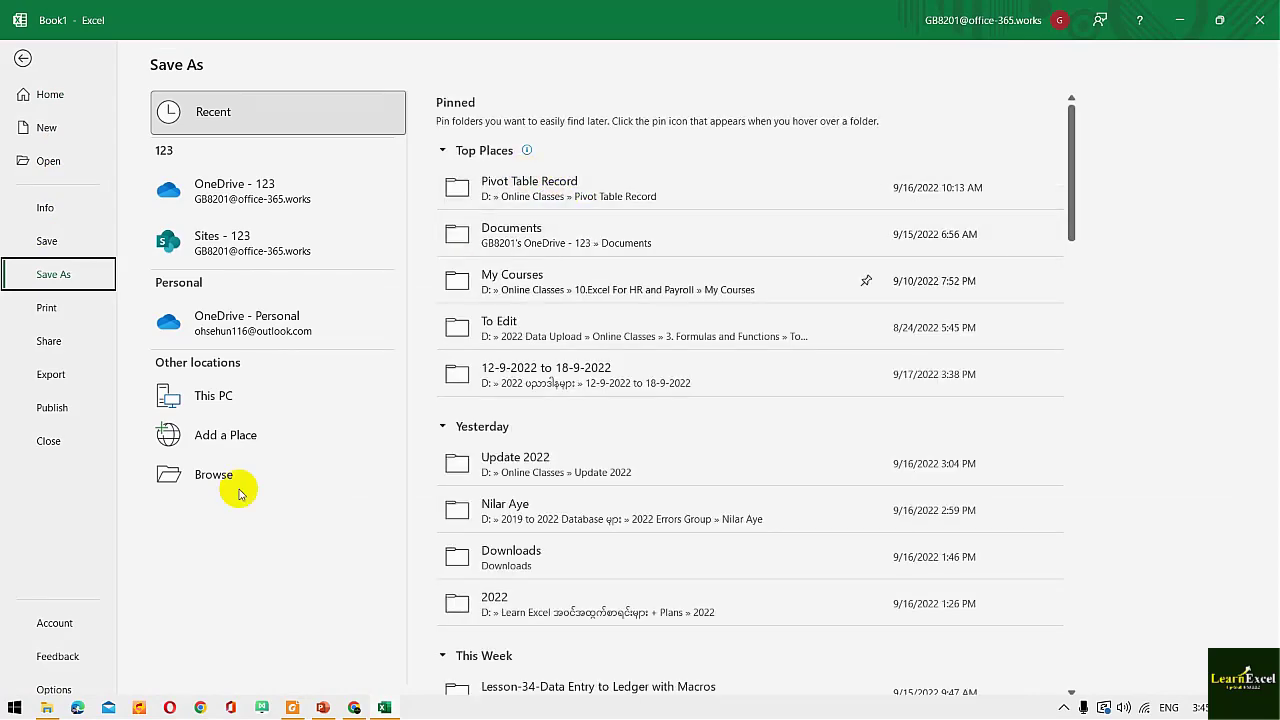
pyautogui.click(216, 472)
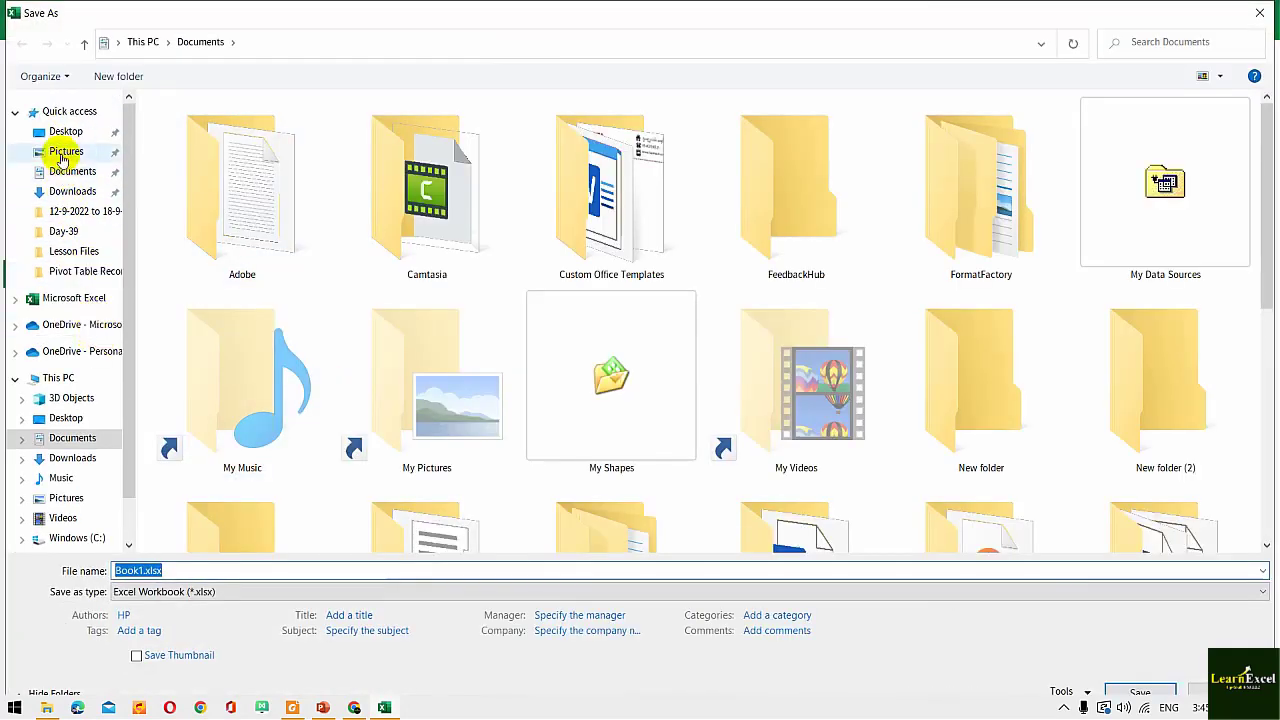
pyautogui.click(36, 385)
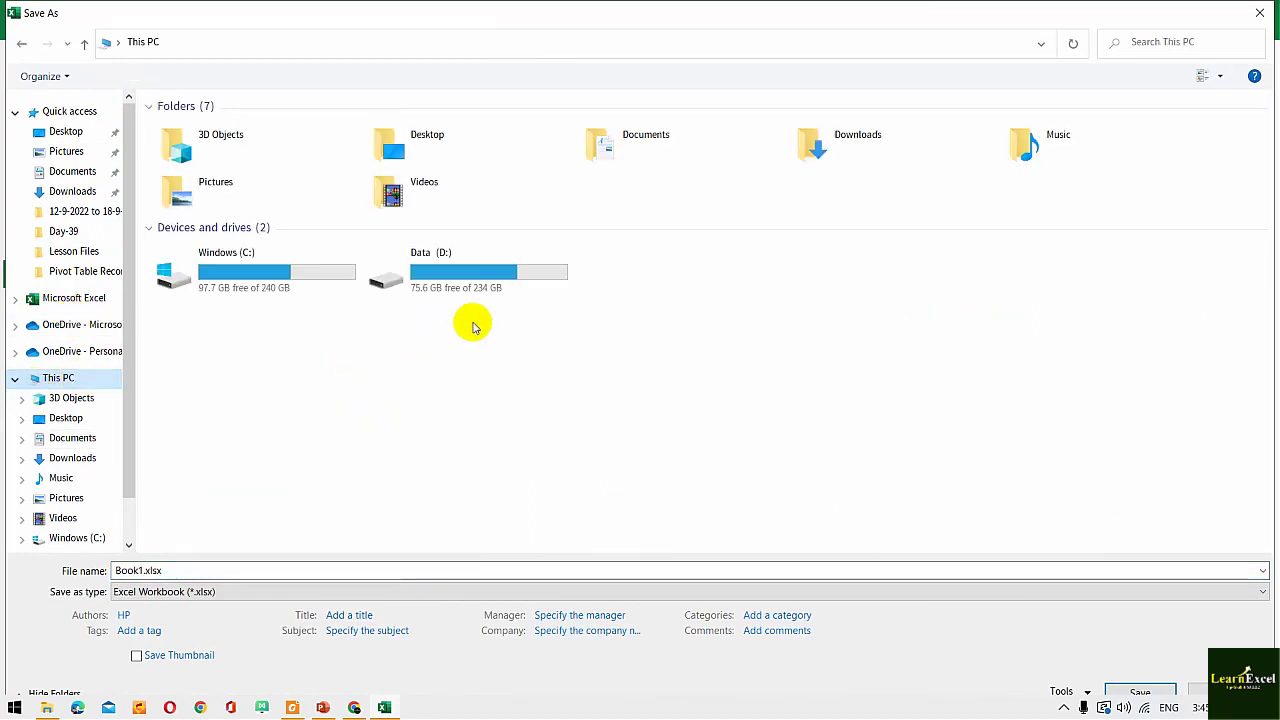
pyautogui.doubleClick(469, 273)
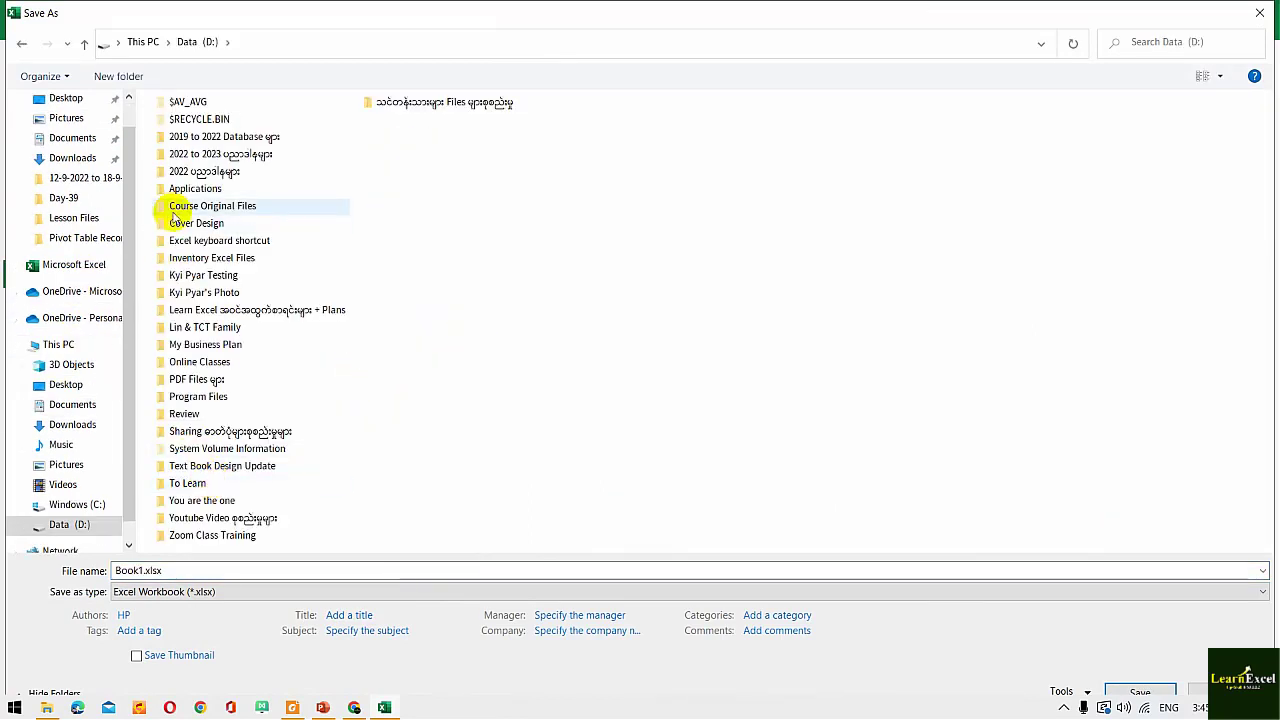
pyautogui.doubleClick(185, 171)
pyautogui.doubleClick(174, 571)
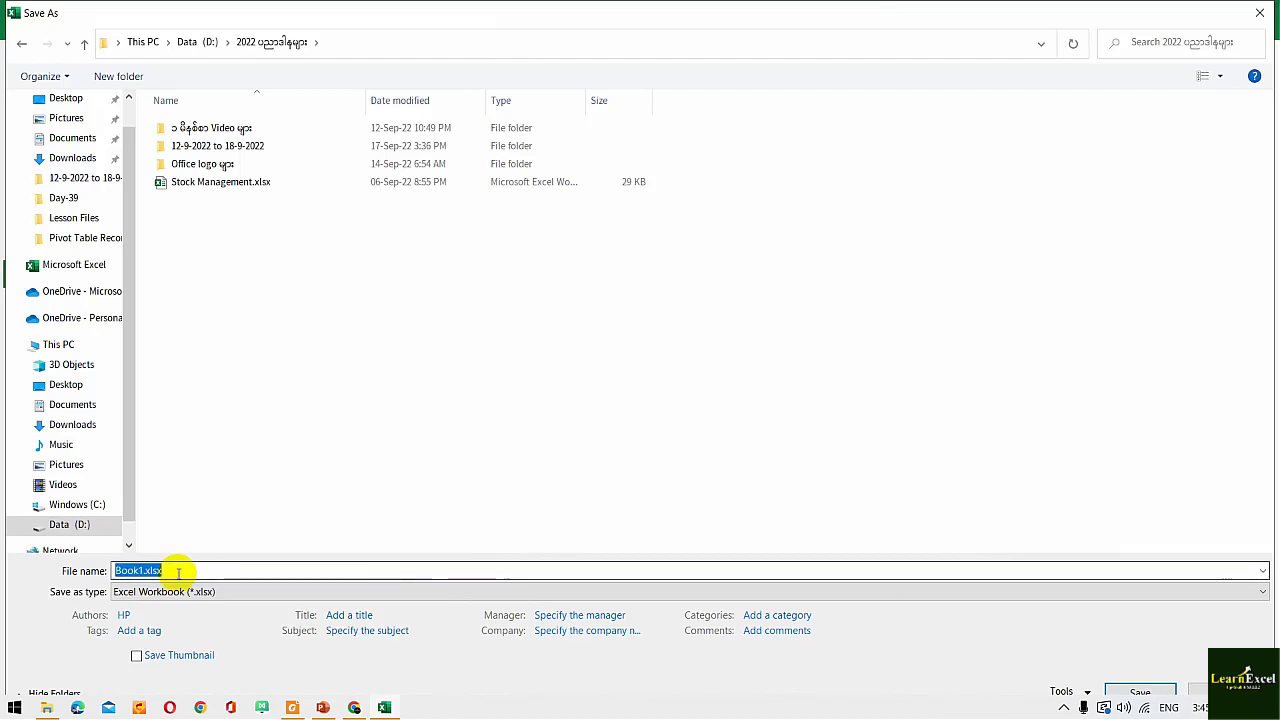
pyautogui.write('PDF')
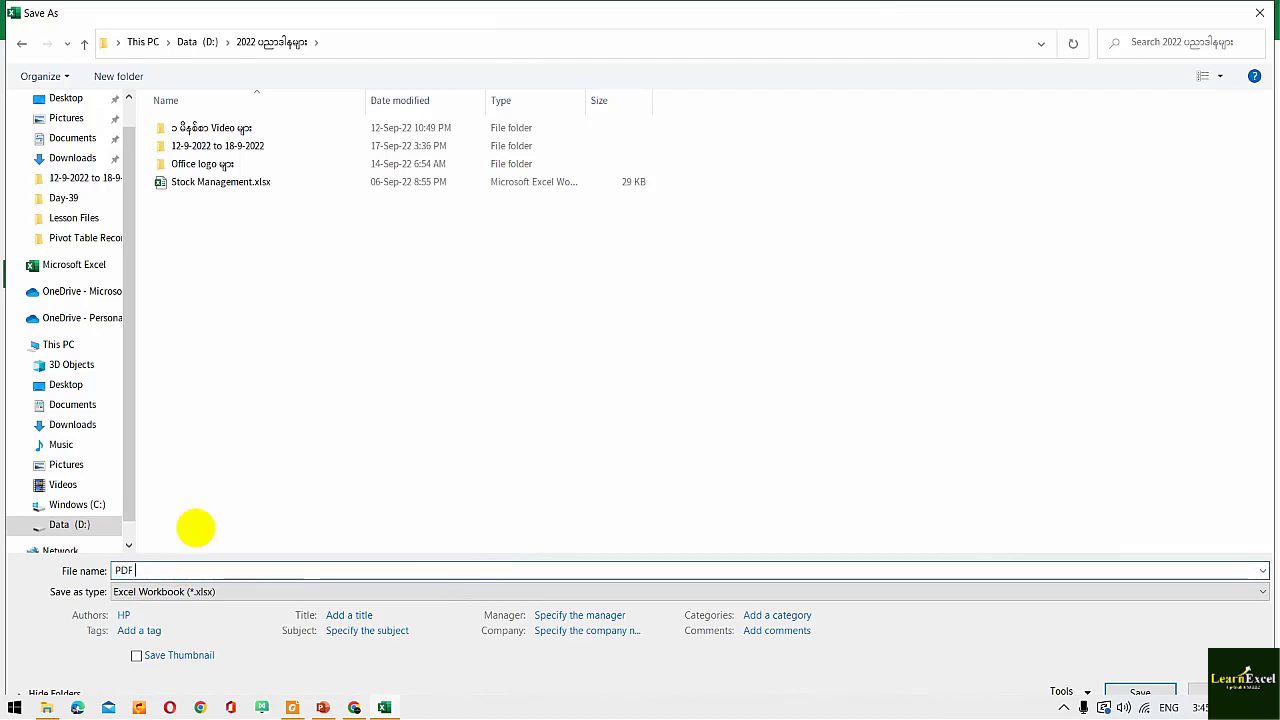
pyautogui.write(' to Excel F')
pyautogui.write('ile')
pyautogui.press('Return')
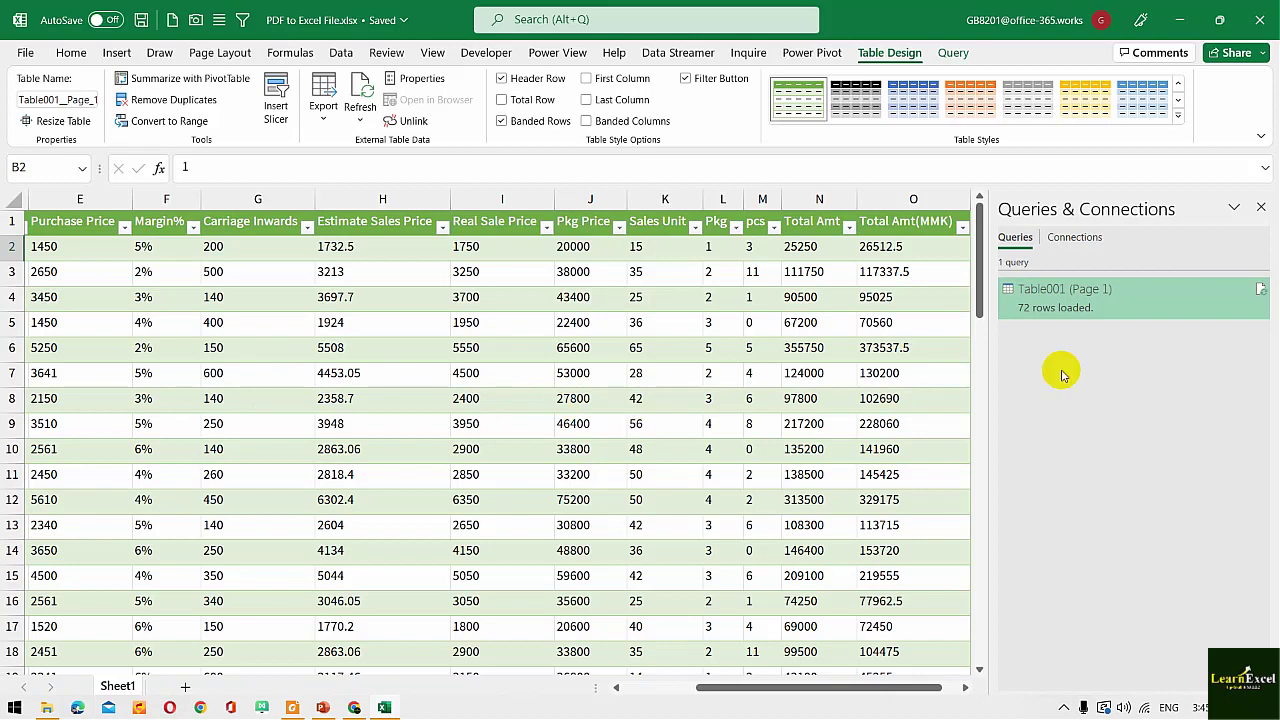
# - Close the Queries & Connections pane and select cell J5
pyautogui.click(1261, 208)
pyautogui.click(617, 328)
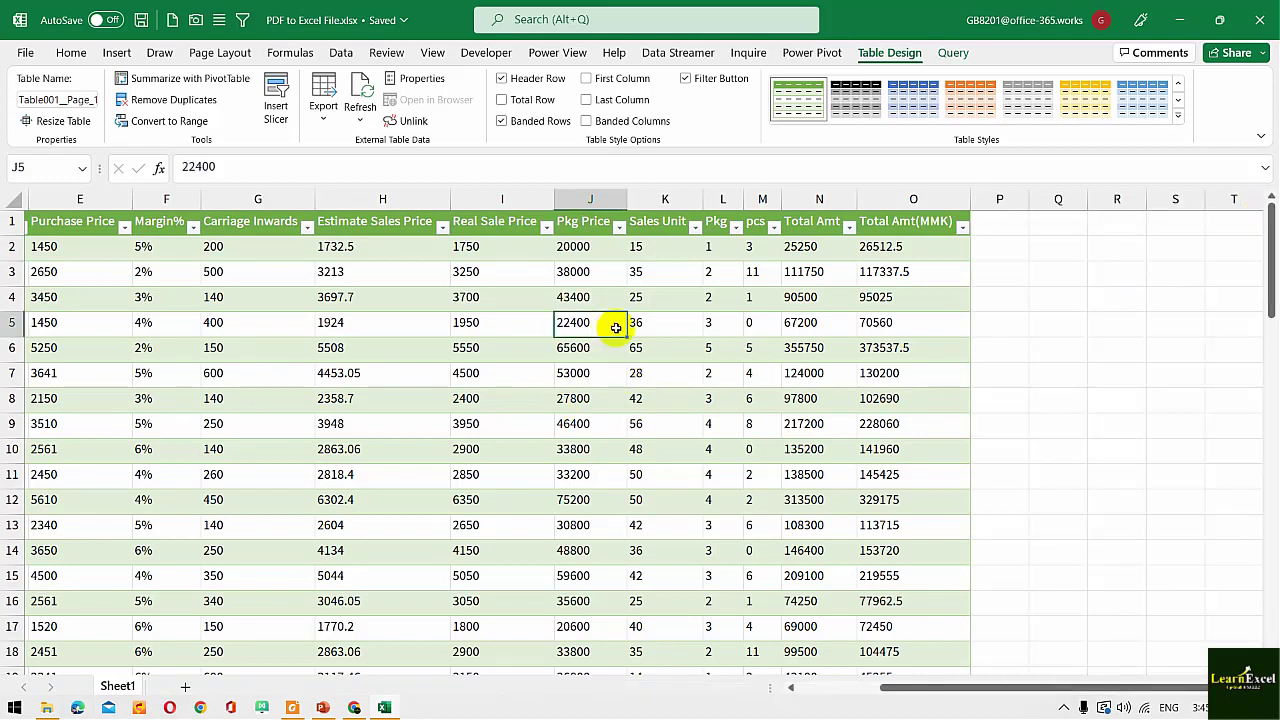